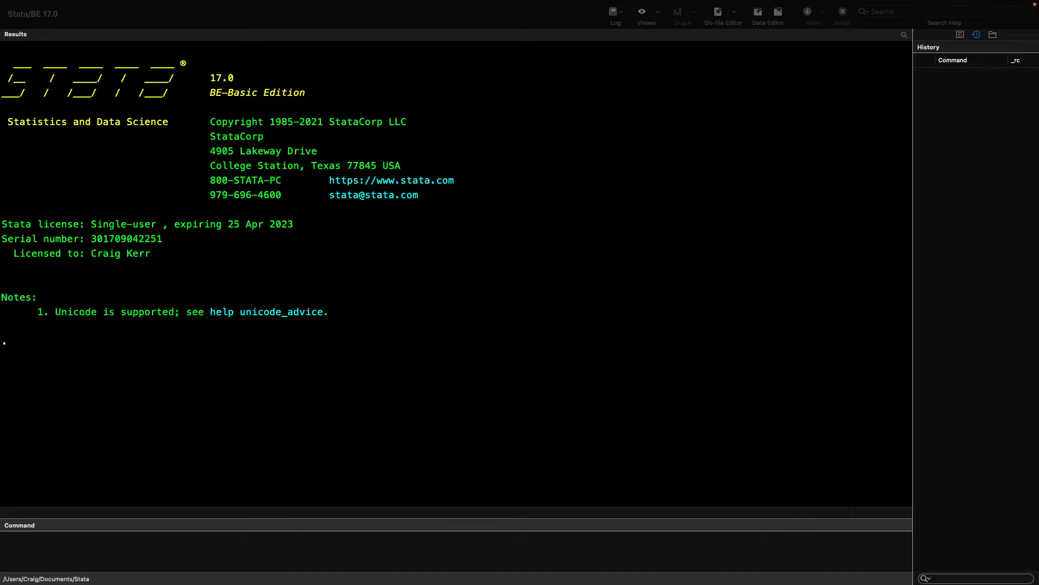
Step: Open the revenues.dta dataset and browse its observations with the br command
{"action": "left_click", "coordinate": [91, 6]}
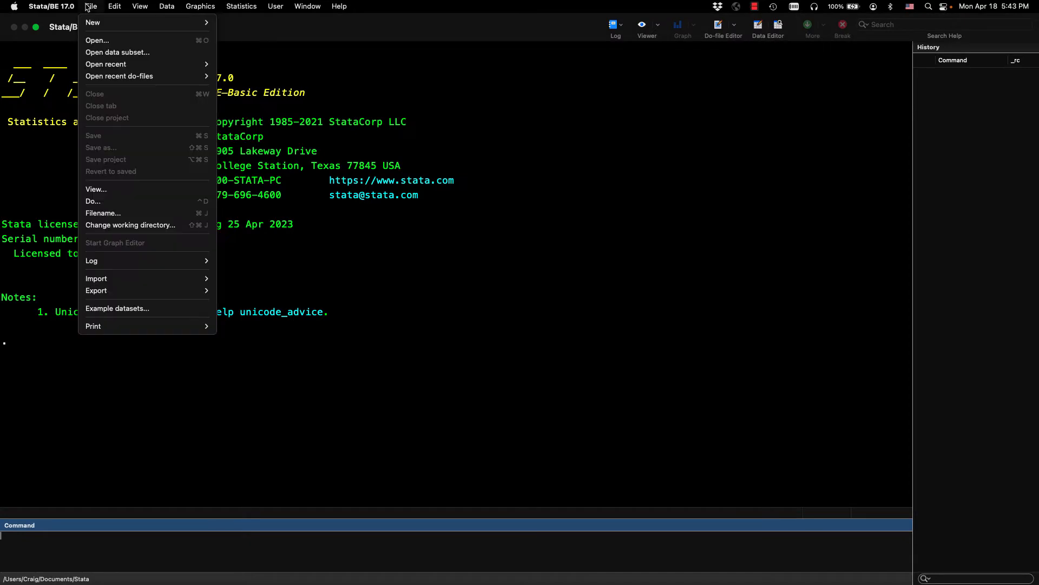
{"action": "left_click", "coordinate": [98, 41]}
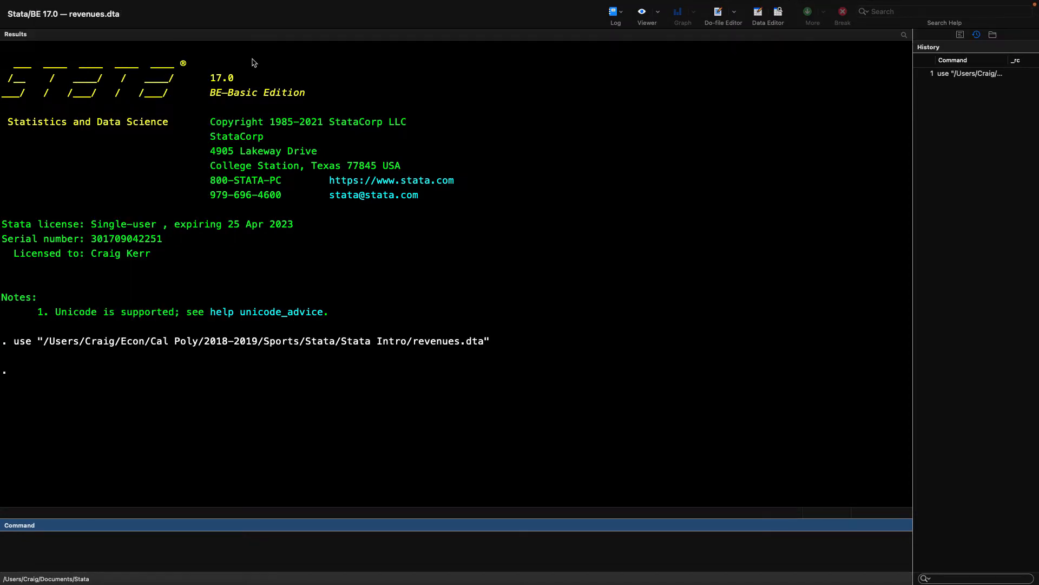
{"action": "type", "text": "br"}
{"action": "key", "text": "Return"}
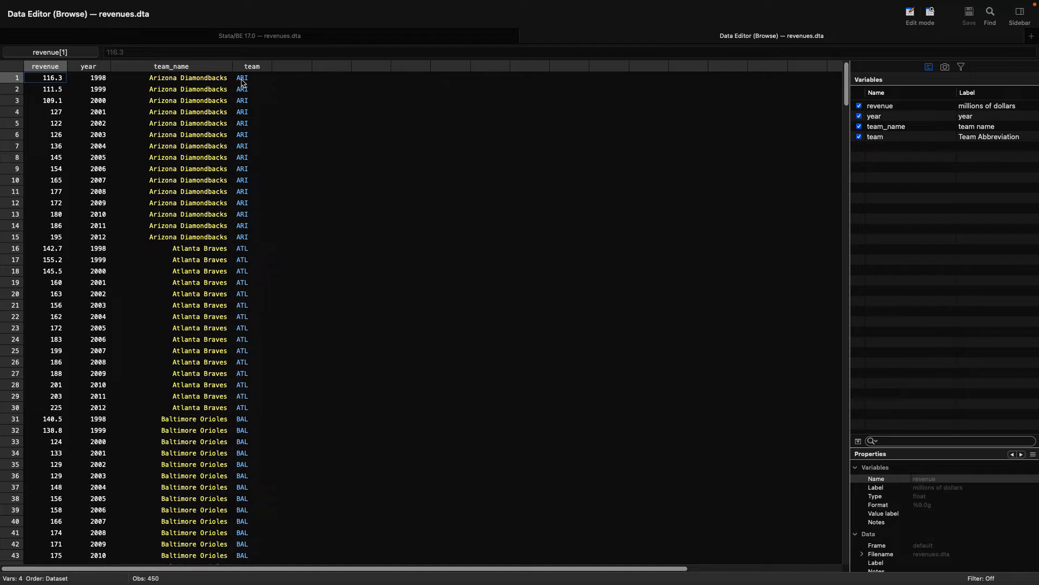
Step: Examine the revenue and year values in the Arizona Diamondbacks rows of the revenues data, from 1998 to 2012
{"action": "left_click", "coordinate": [273, 37]}
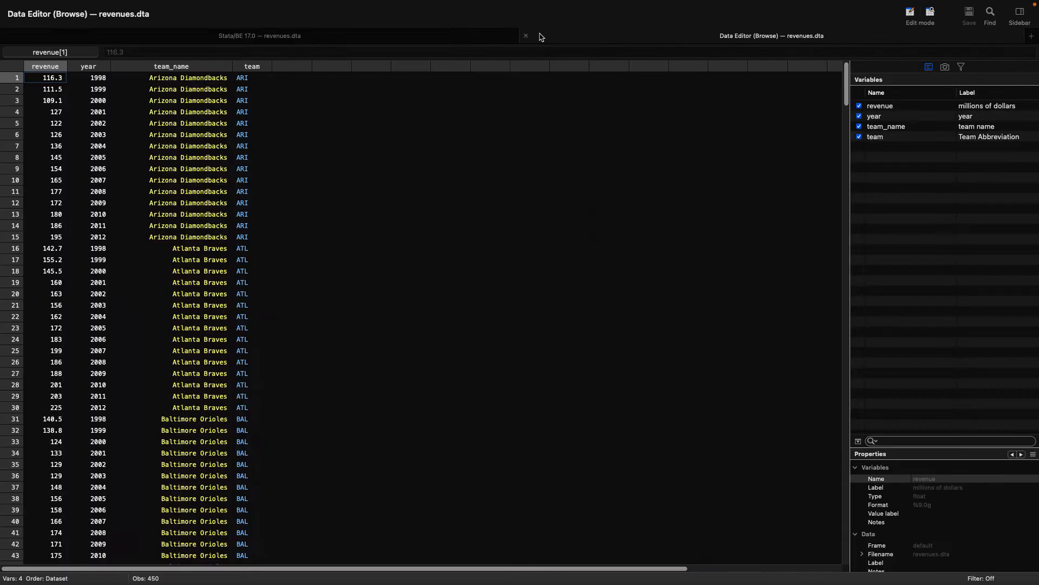
{"action": "left_click", "coordinate": [542, 37]}
{"action": "left_click", "coordinate": [93, 82]}
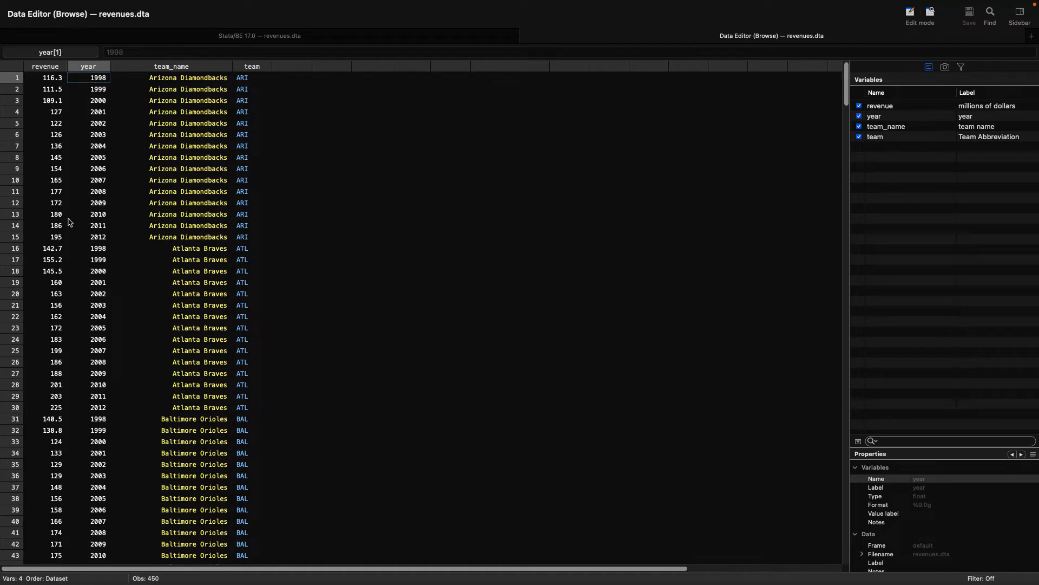
{"action": "left_click", "coordinate": [60, 238]}
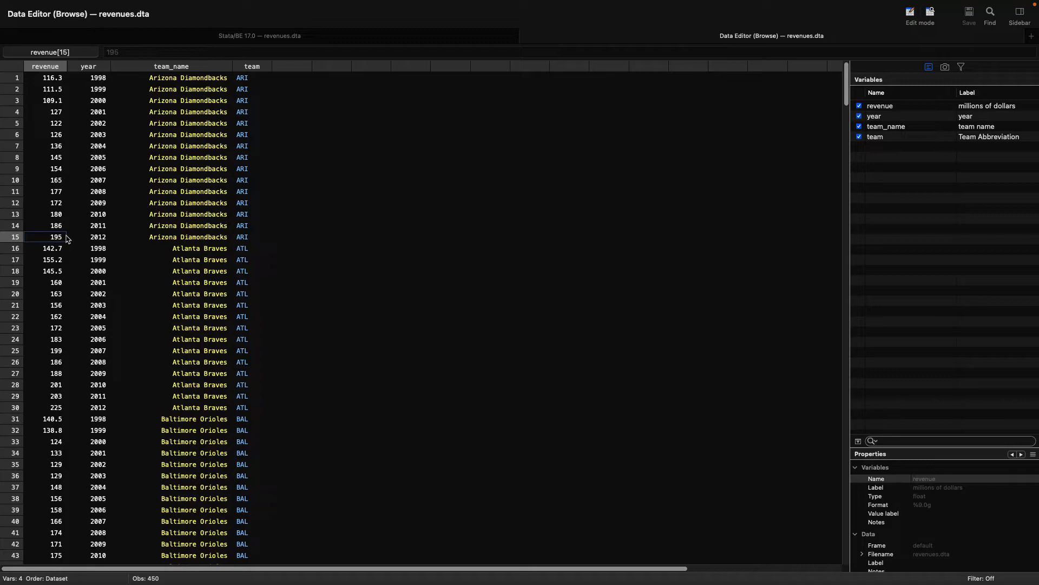
Step: Open the cpi.dta dataset in place of the revenues data and browse its observations with br
{"action": "left_click", "coordinate": [280, 36]}
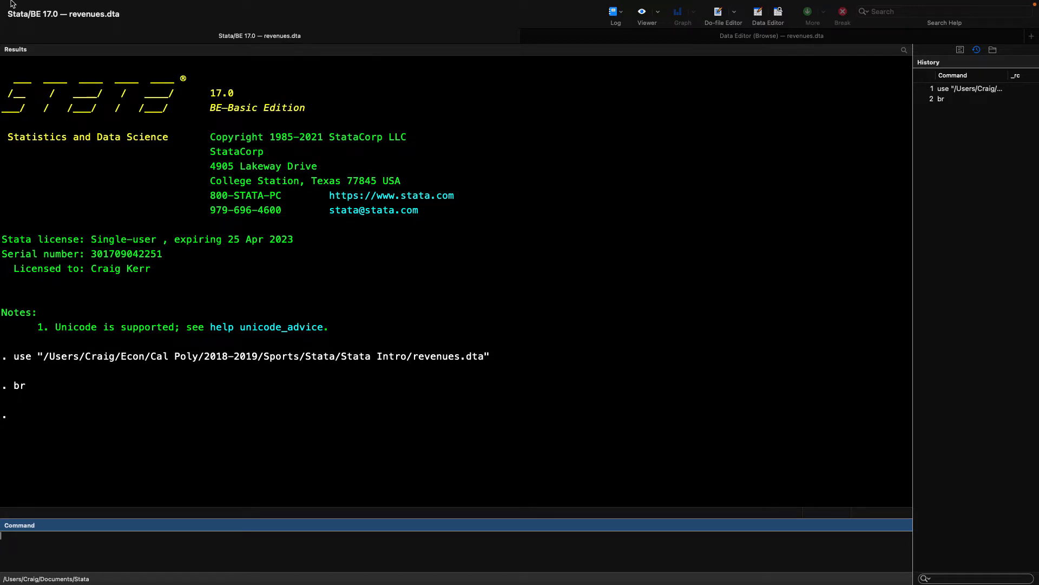
{"action": "mouse_move", "coordinate": [13, 4]}
{"action": "left_click", "coordinate": [91, 5]}
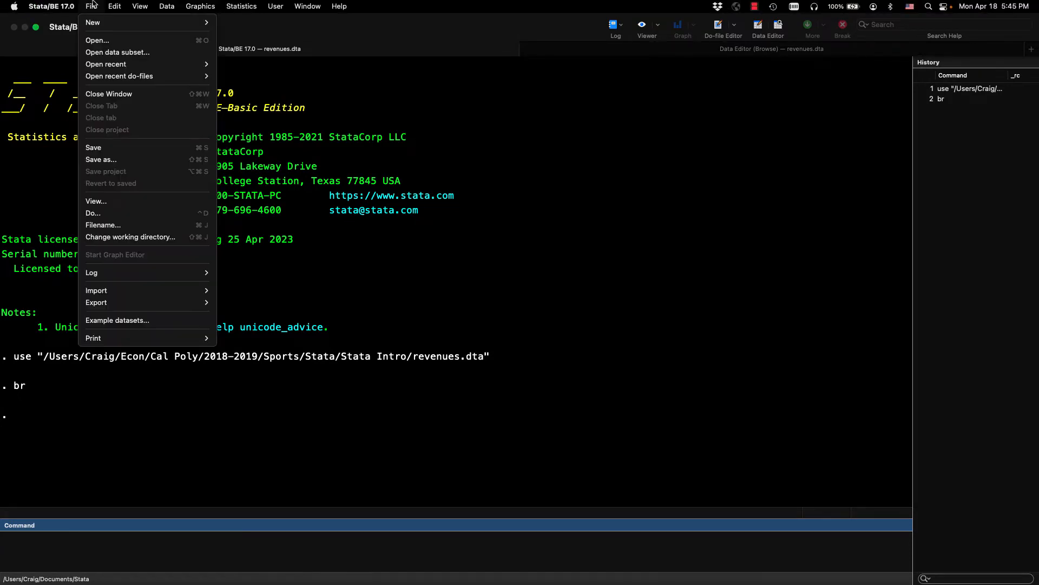
{"action": "left_click", "coordinate": [95, 43]}
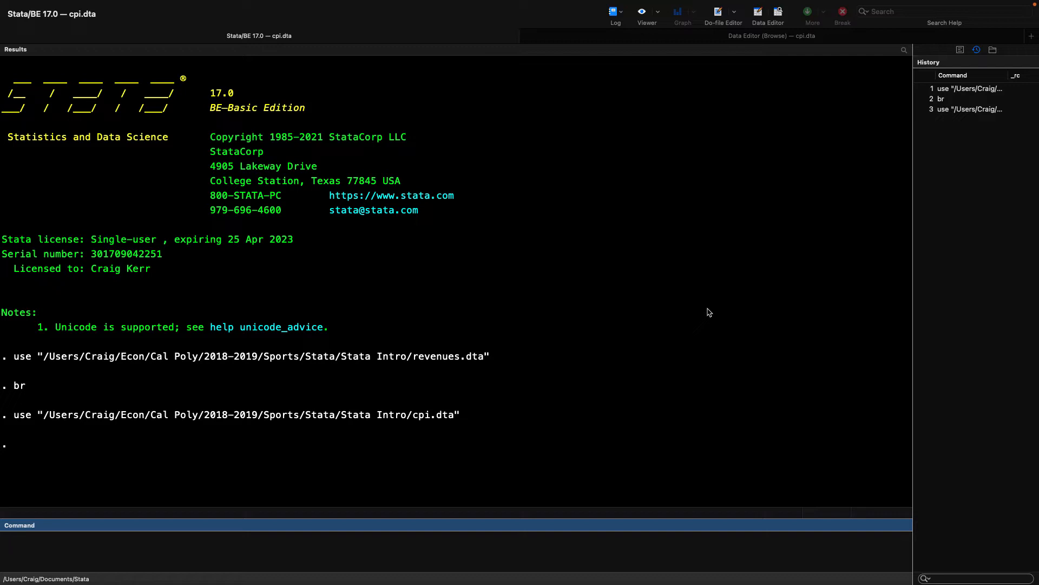
{"action": "type", "text": "br"}
{"action": "key", "text": "Return"}
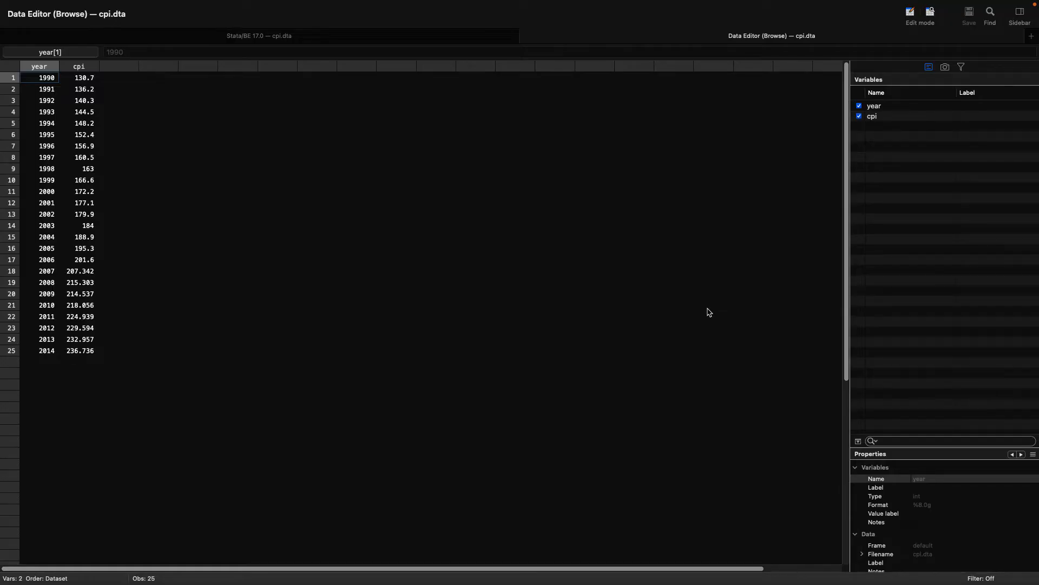
Step: Enlarge the Data Editor's font size in its preferences
{"action": "right_click", "coordinate": [710, 312]}
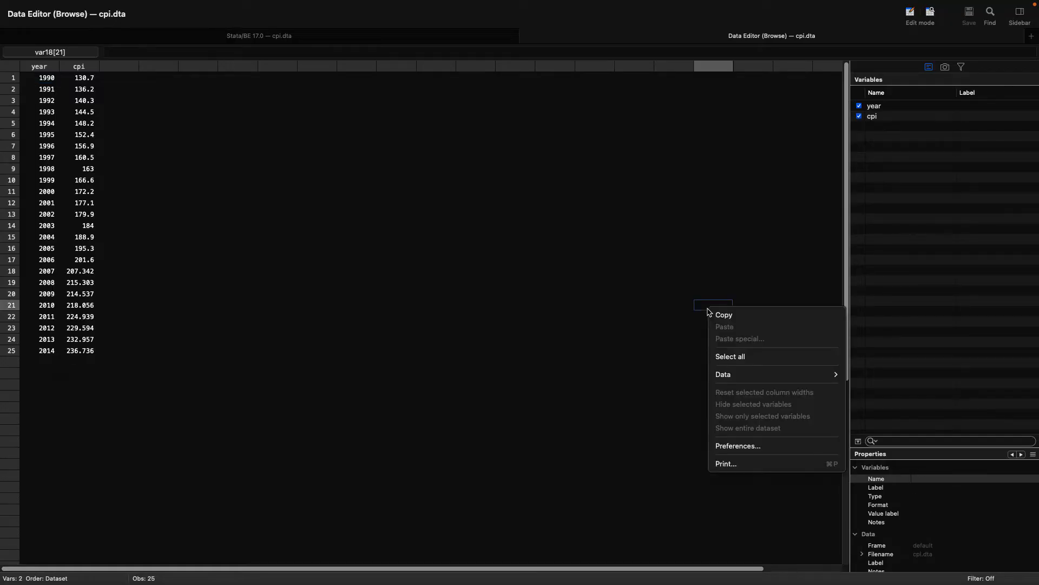
{"action": "left_click", "coordinate": [737, 446]}
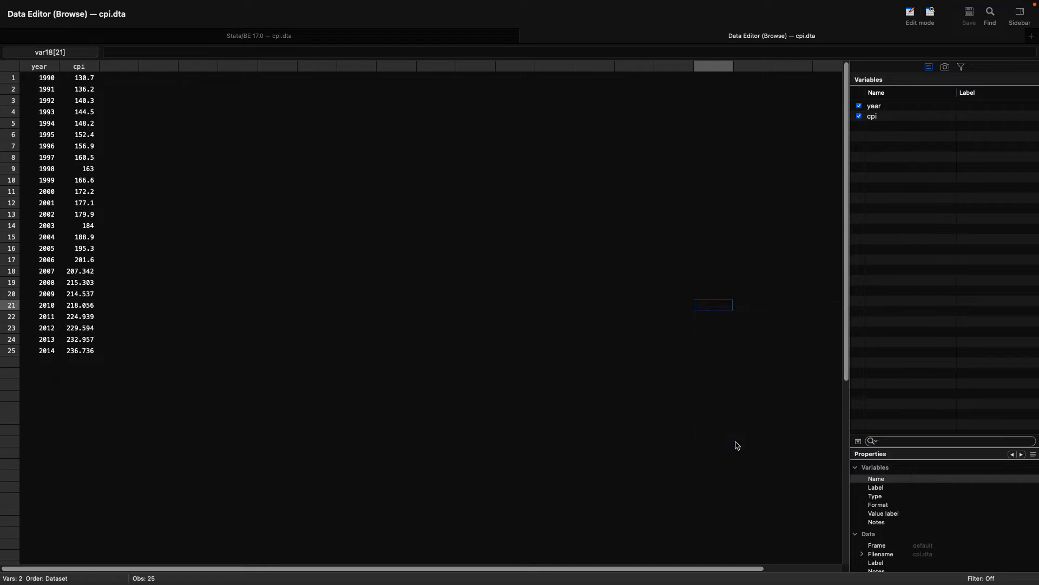
{"action": "left_click", "coordinate": [655, 126]}
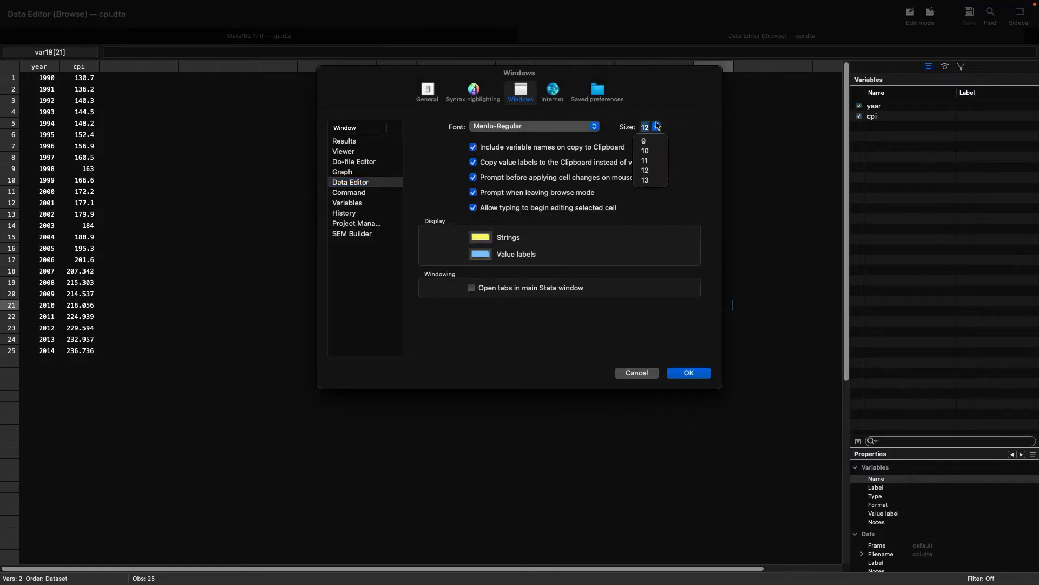
{"action": "scroll", "coordinate": [657, 164], "scroll_direction": "down", "scroll_amount": 5}
{"action": "left_click", "coordinate": [656, 174]}
{"action": "left_click", "coordinate": [697, 376]}
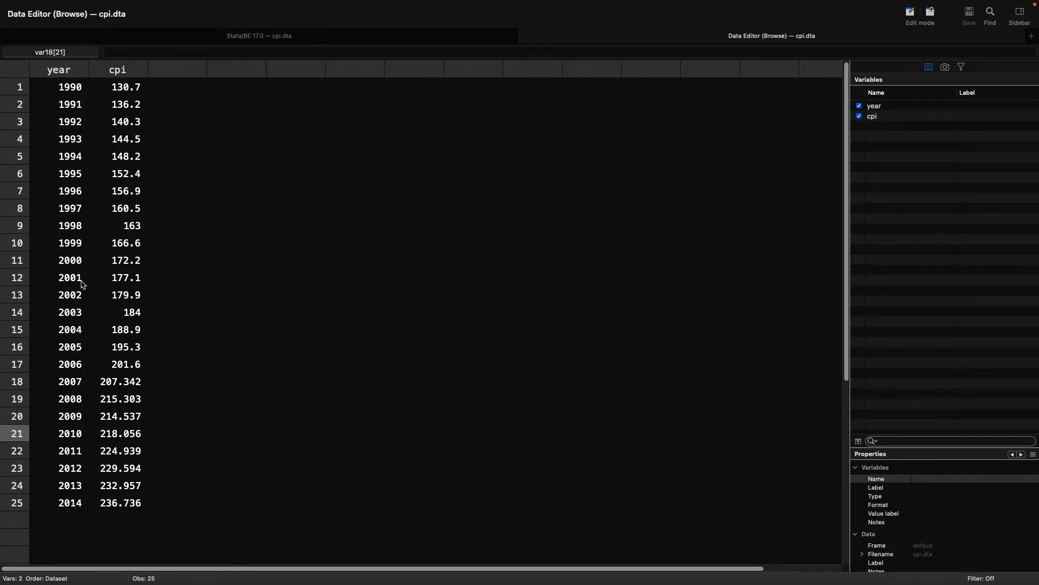
Step: Examine the year and cpi values in the 2012 row of the CPI data
{"action": "left_click", "coordinate": [78, 474]}
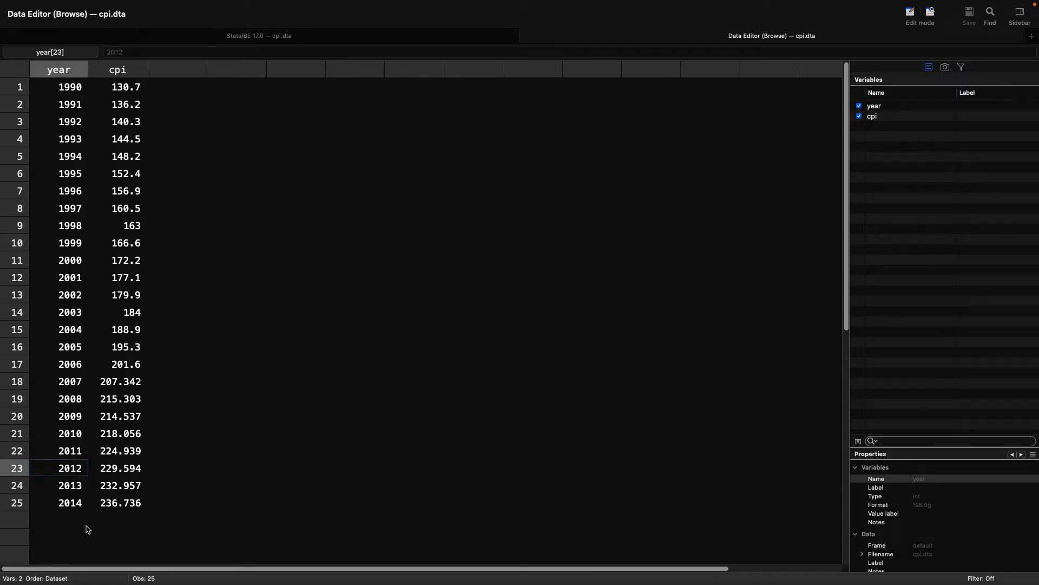
{"action": "key", "text": "Right"}
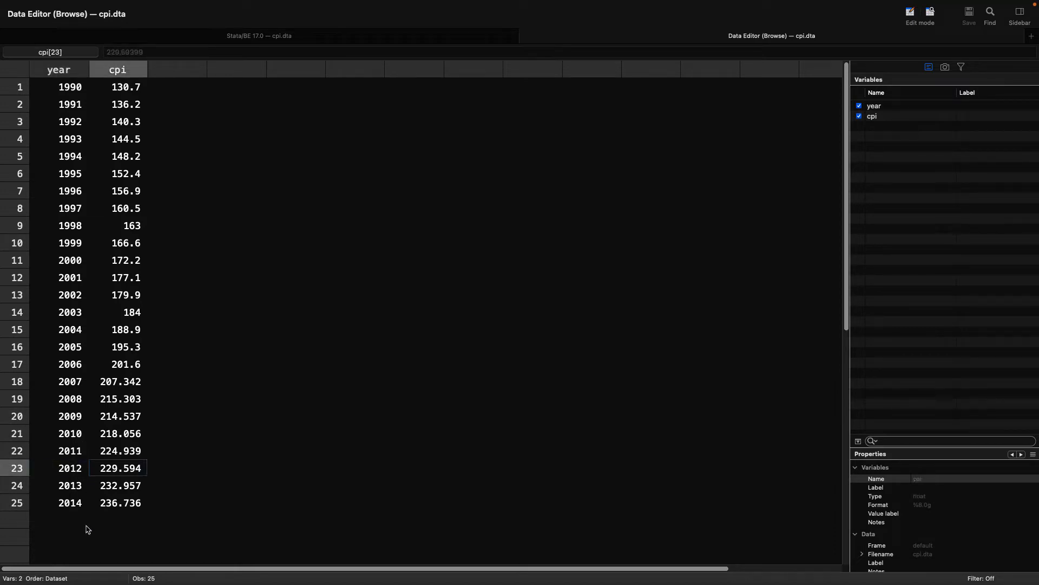
{"action": "key", "text": "Left"}
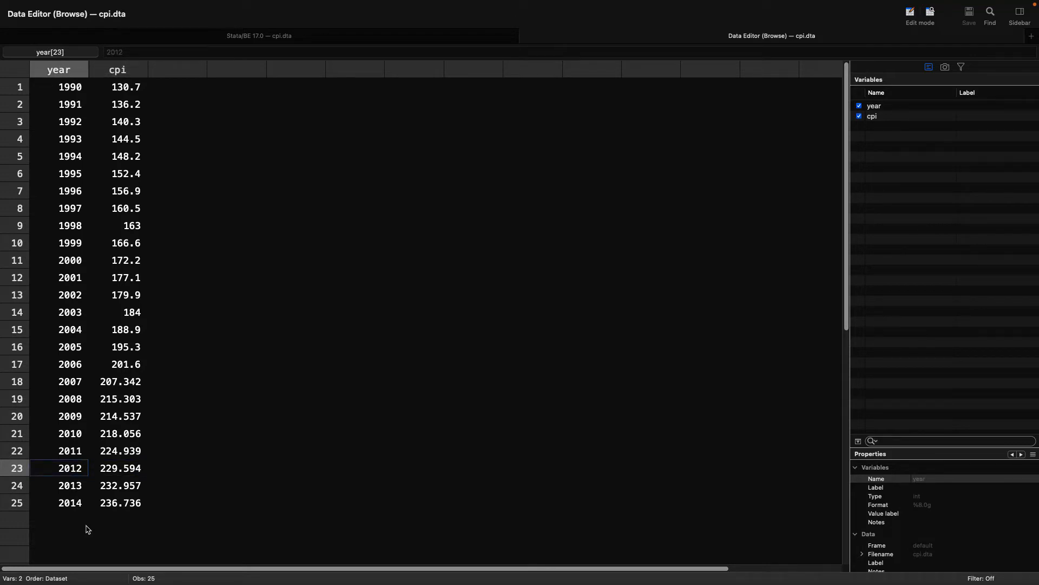
{"action": "key", "text": "Right"}
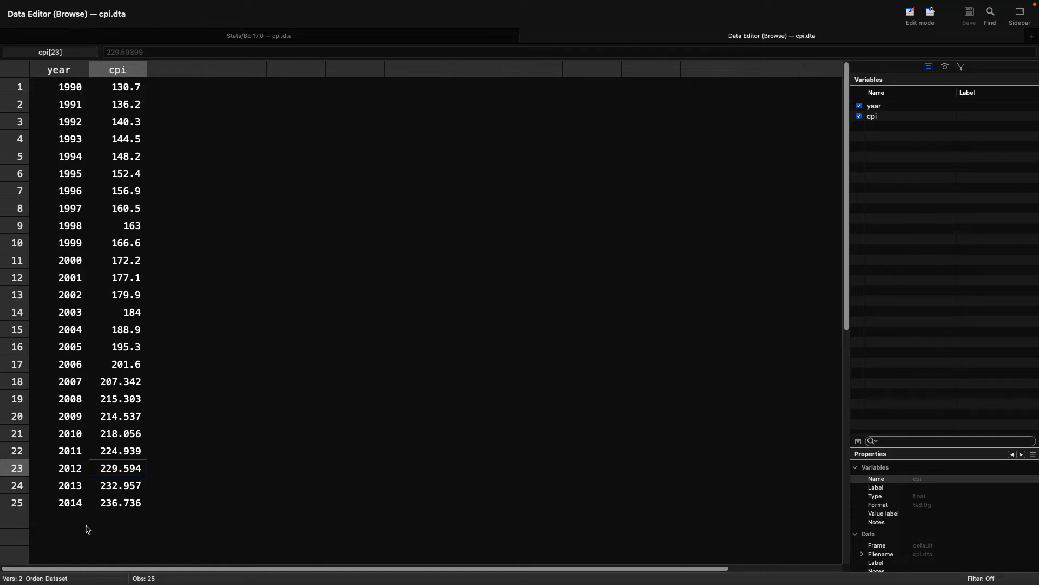
Step: Run merge 1:m year using revenues.dta on the CPI data, reusing the quoted file path from the earlier use command
{"action": "left_click", "coordinate": [274, 37]}
{"action": "type", "text": "m"}
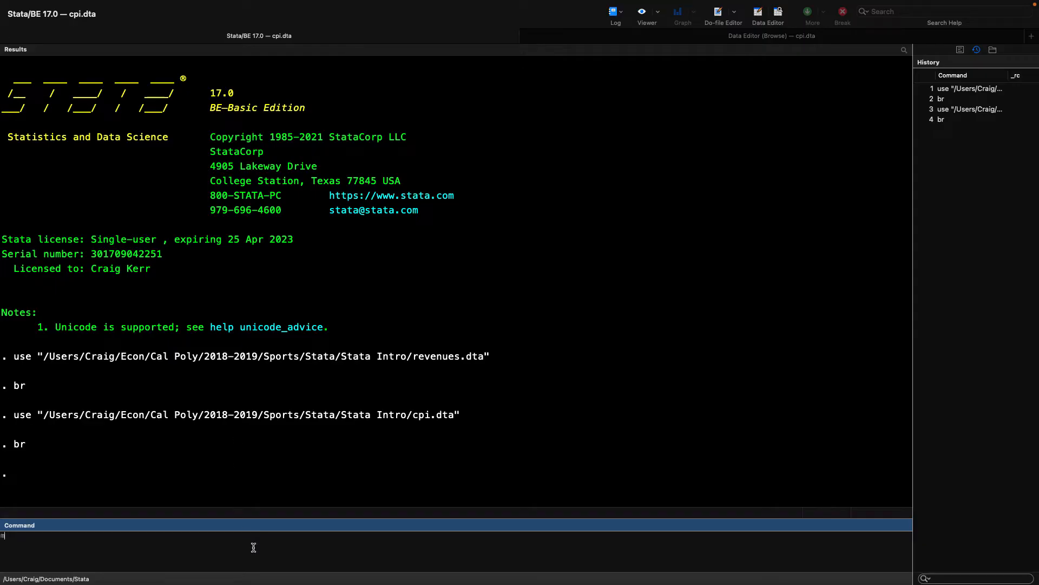
{"action": "type", "text": "erge 1:m"}
{"action": "type", "text": "year using"}
{"action": "left_click_drag", "start_coordinate": [43, 357], "coordinate": [409, 349]}
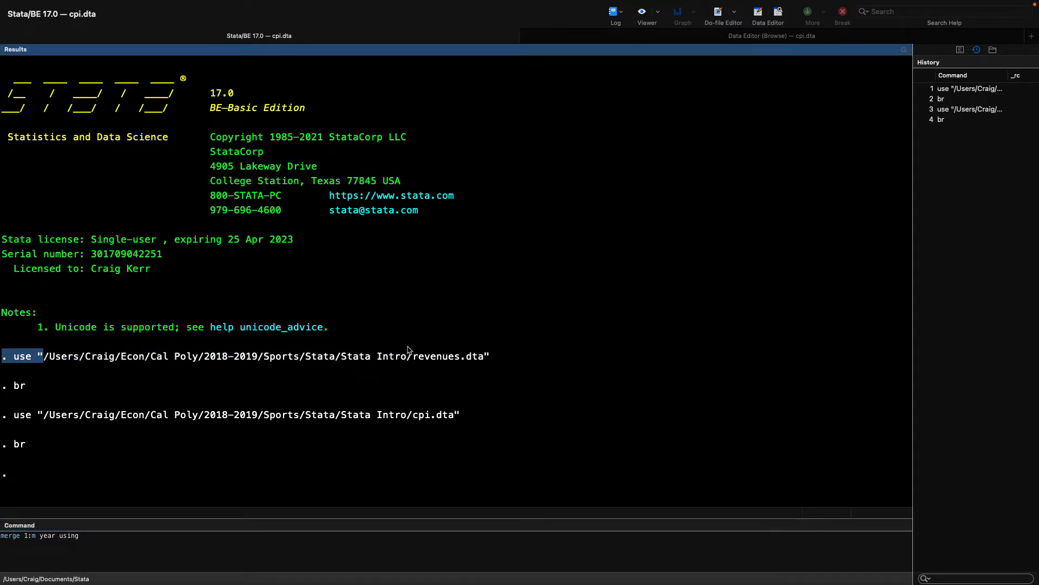
{"action": "left_click", "coordinate": [51, 361]}
{"action": "left_click_drag", "start_coordinate": [40, 354], "coordinate": [544, 374]}
{"action": "key", "text": "super+c"}
{"action": "left_click", "coordinate": [222, 539]}
{"action": "key", "text": "super+v"}
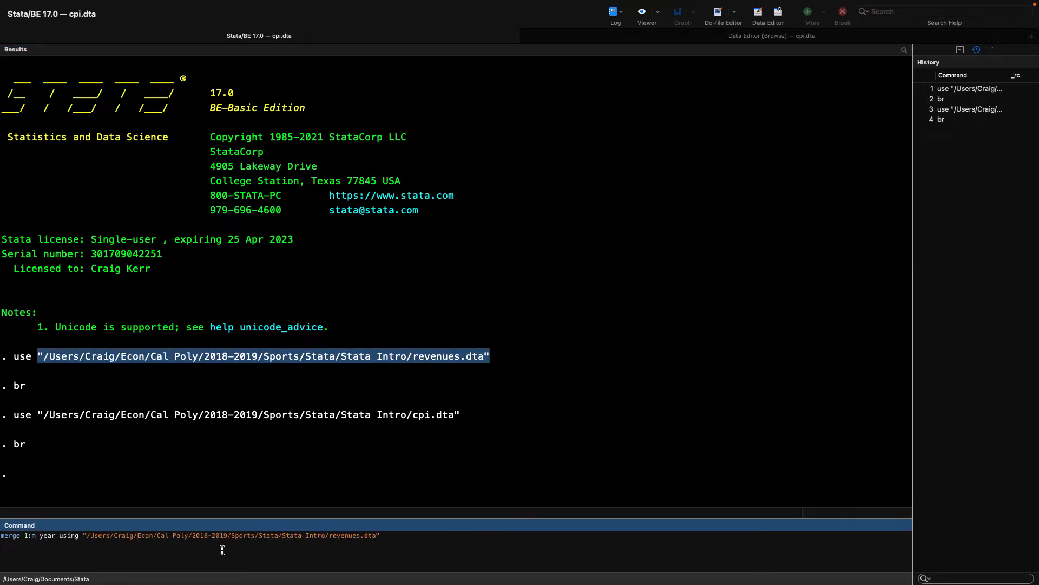
{"action": "key", "text": "Return"}
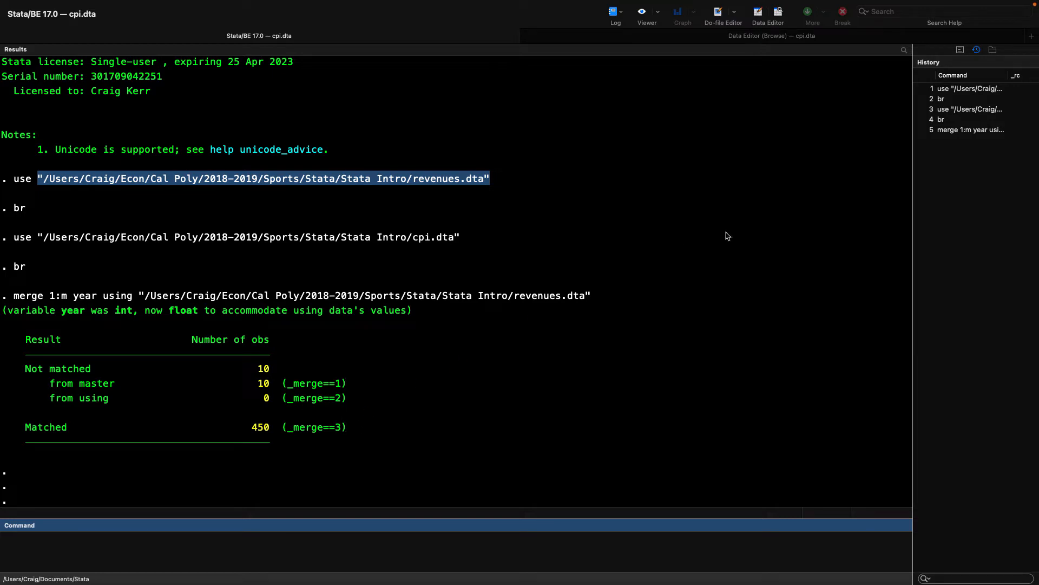
Step: Show the merged dataset's variable list and describe the _merge variable with d _merge
{"action": "left_click", "coordinate": [961, 50]}
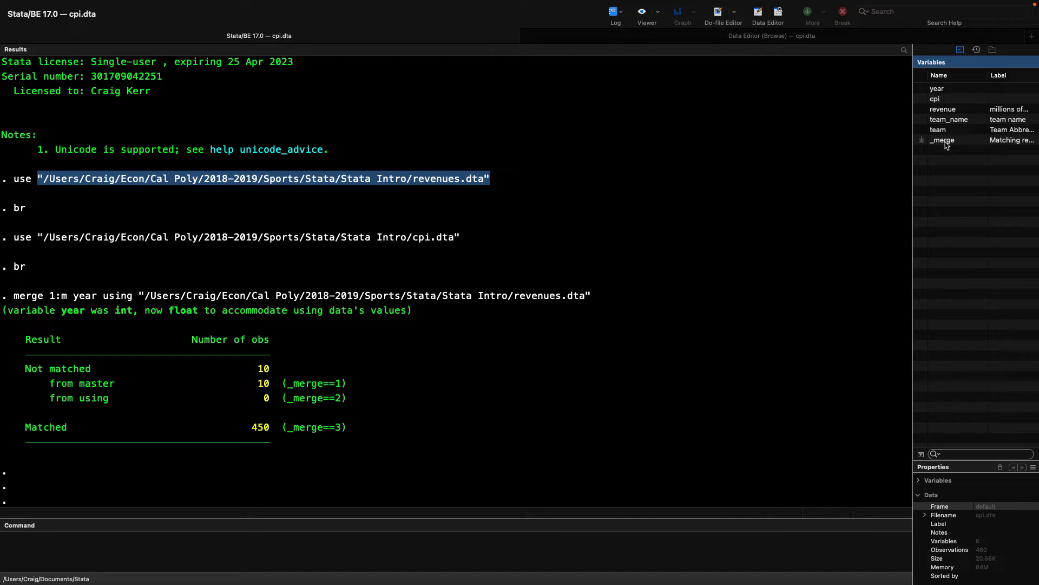
{"action": "left_click", "coordinate": [525, 564]}
{"action": "type", "text": "d merg"}
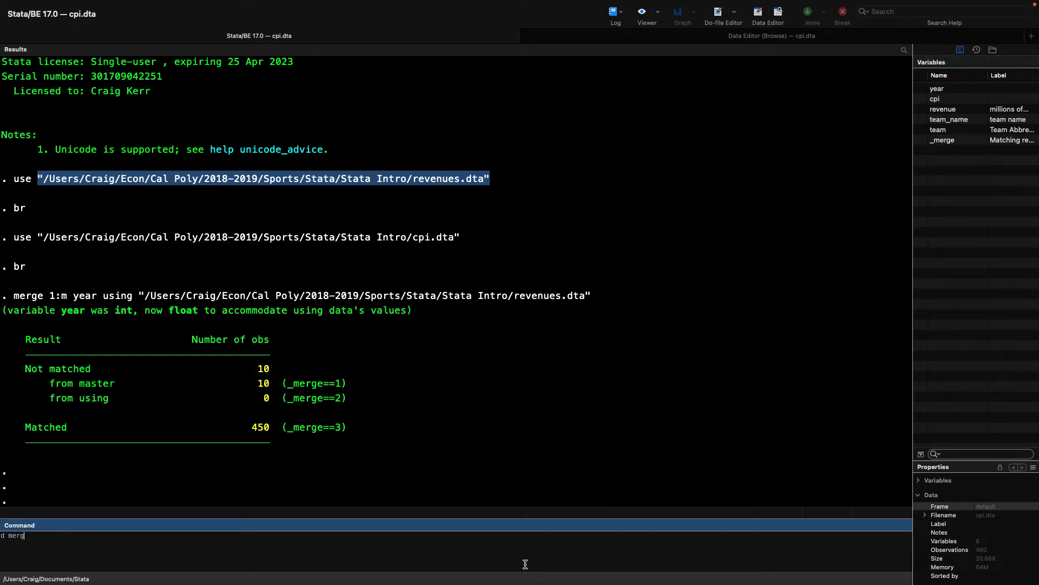
{"action": "key", "text": "BackSpace"}
{"action": "key", "text": "BackSpace"}
{"action": "key", "text": "BackSpace"}
{"action": "key", "text": "BackSpace"}
{"action": "type", "text": "_merge"}
{"action": "key", "text": "Return"}
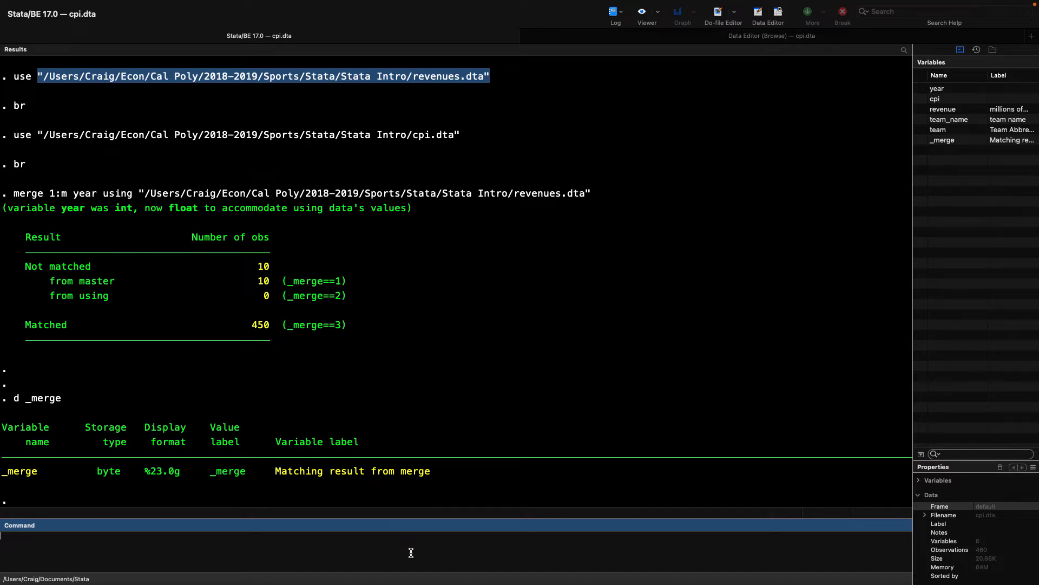
Step: Tabulate _merge with tab _merge and browse the merged dataset
{"action": "type", "text": "ge"}
{"action": "key", "text": "Return"}
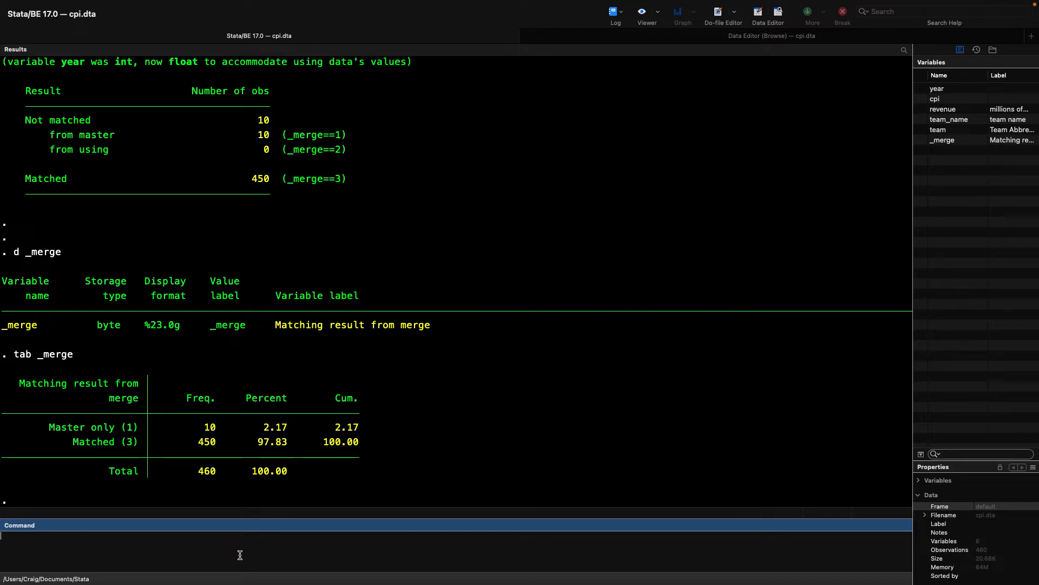
{"action": "type", "text": "r"}
{"action": "key", "text": "Return"}
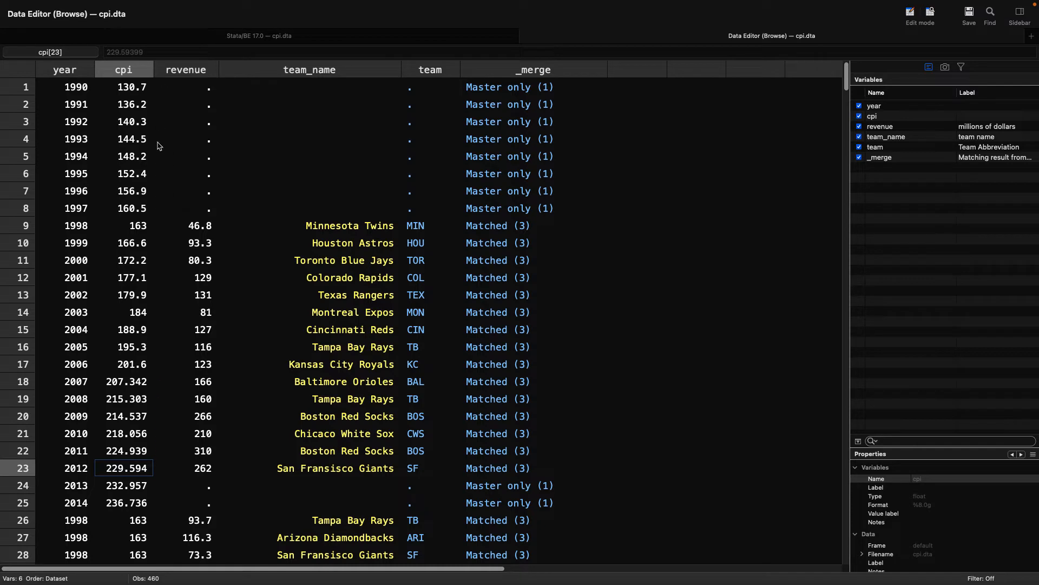
Step: Examine the revenue, team_name, team and _merge cells of the 1997 row in the merged data
{"action": "left_click", "coordinate": [164, 197]}
{"action": "left_click", "coordinate": [166, 208]}
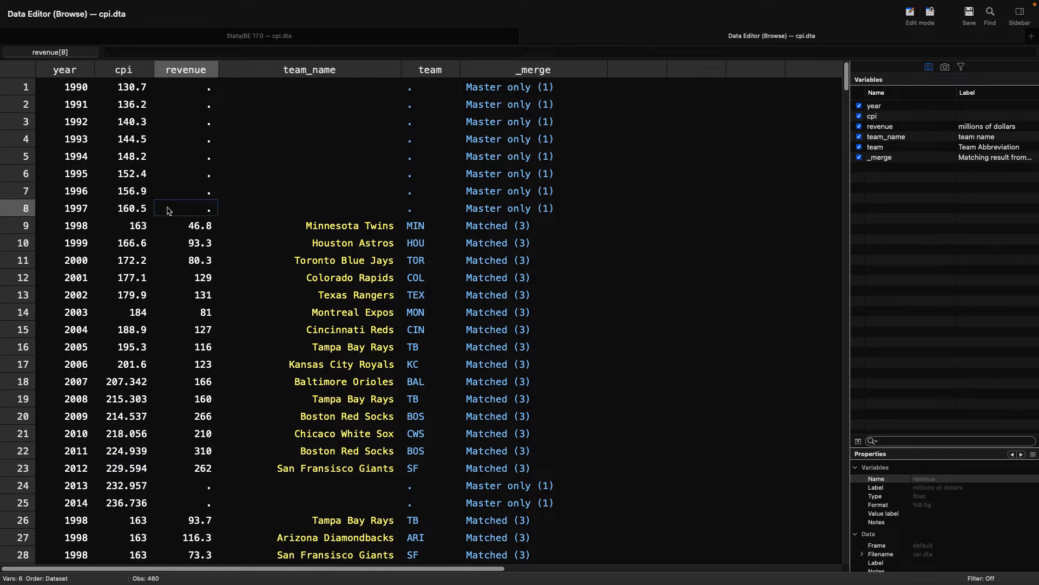
{"action": "key", "text": "Right"}
{"action": "key", "text": "Right"}
{"action": "key", "text": "Right"}
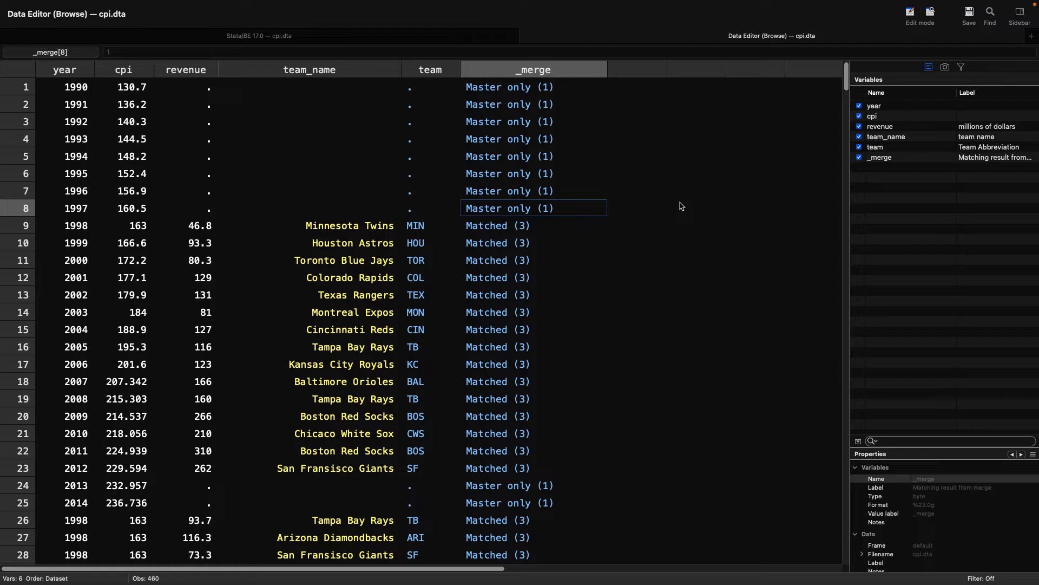
{"action": "key", "text": "Left"}
{"action": "key", "text": "Left"}
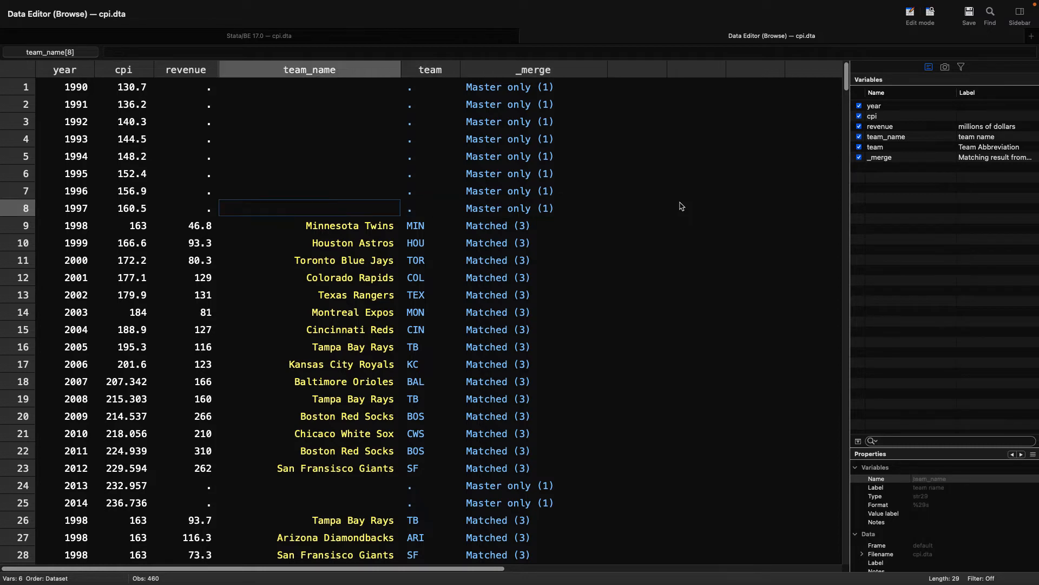
{"action": "key", "text": "Left"}
{"action": "key", "text": "Right"}
{"action": "key", "text": "Right"}
{"action": "key", "text": "Left"}
{"action": "key", "text": "Left"}
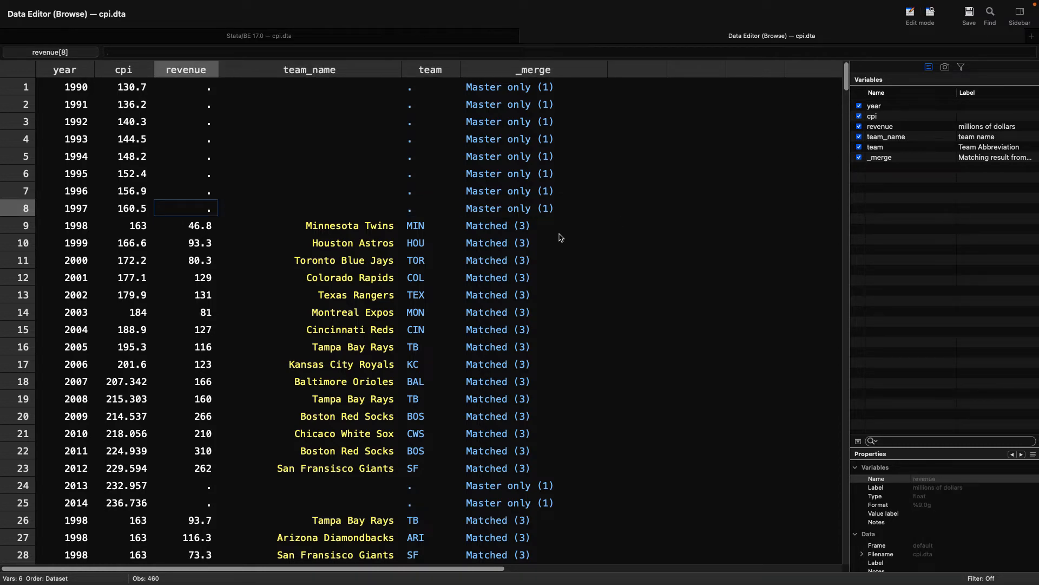
Step: Examine the _merge, year and team_name cells of the 1998 Minnesota Twins row
{"action": "left_click", "coordinate": [535, 228]}
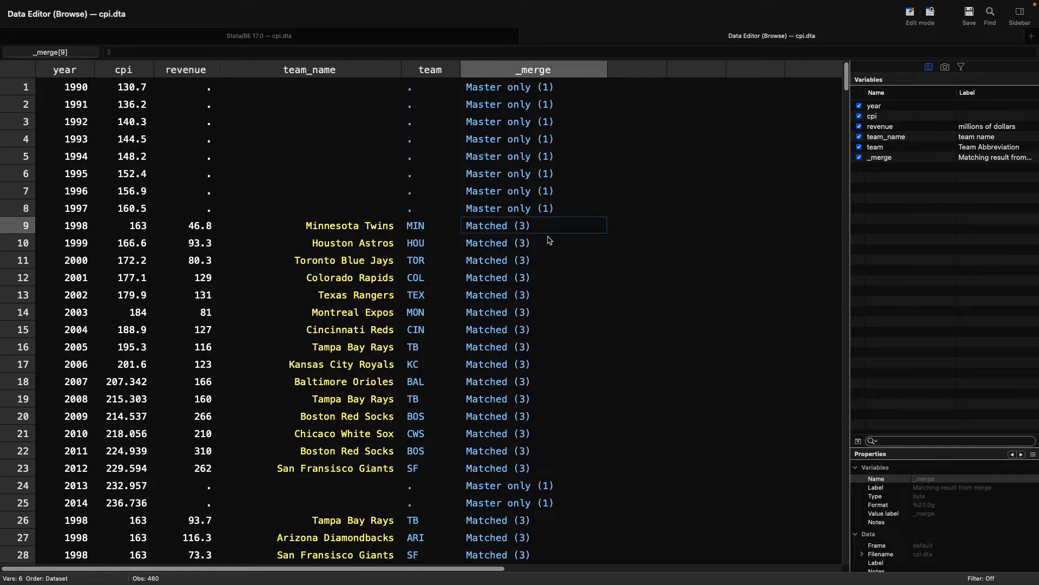
{"action": "left_click", "coordinate": [86, 230]}
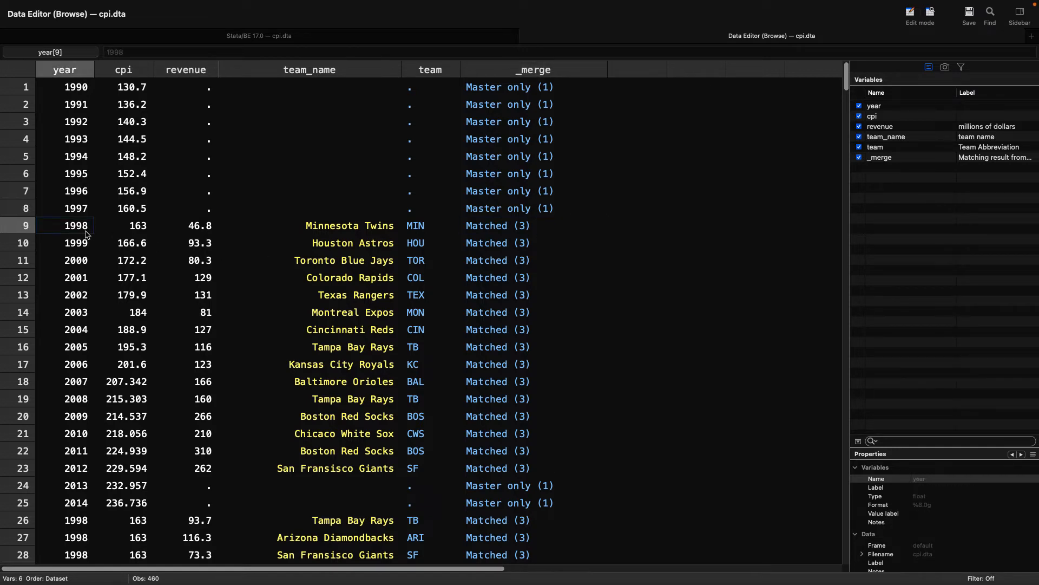
{"action": "left_click", "coordinate": [340, 233]}
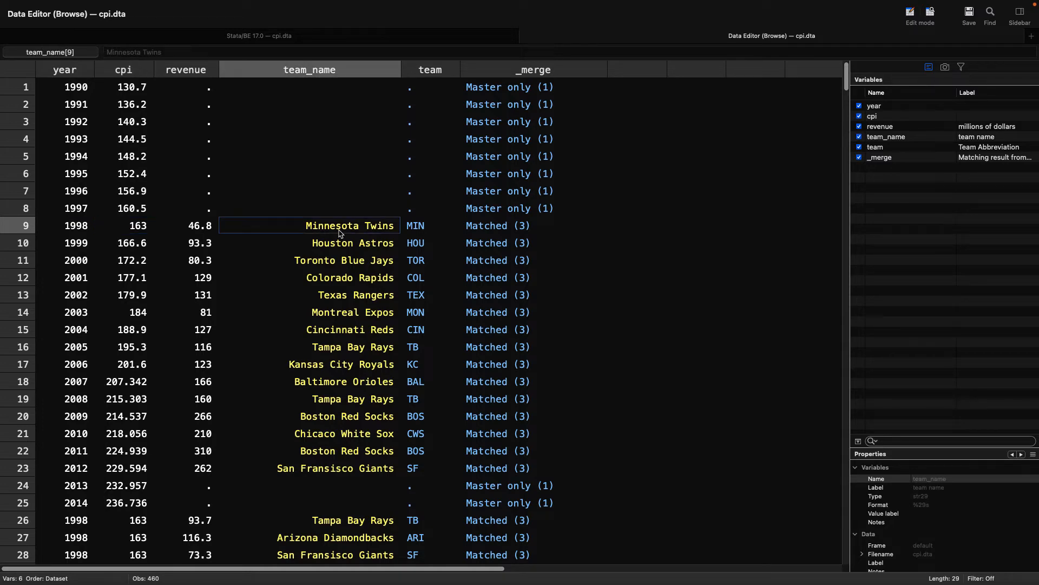
Step: Sort the merged dataset by year with the command sort year
{"action": "scroll", "coordinate": [340, 233], "scroll_direction": "down", "scroll_amount": 6}
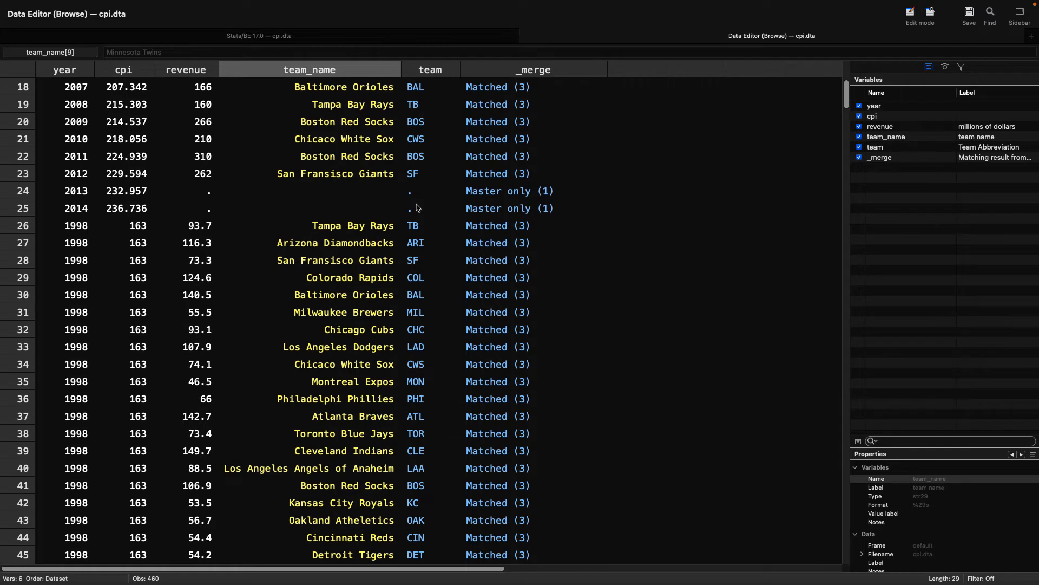
{"action": "scroll", "coordinate": [417, 208], "scroll_direction": "up", "scroll_amount": 5}
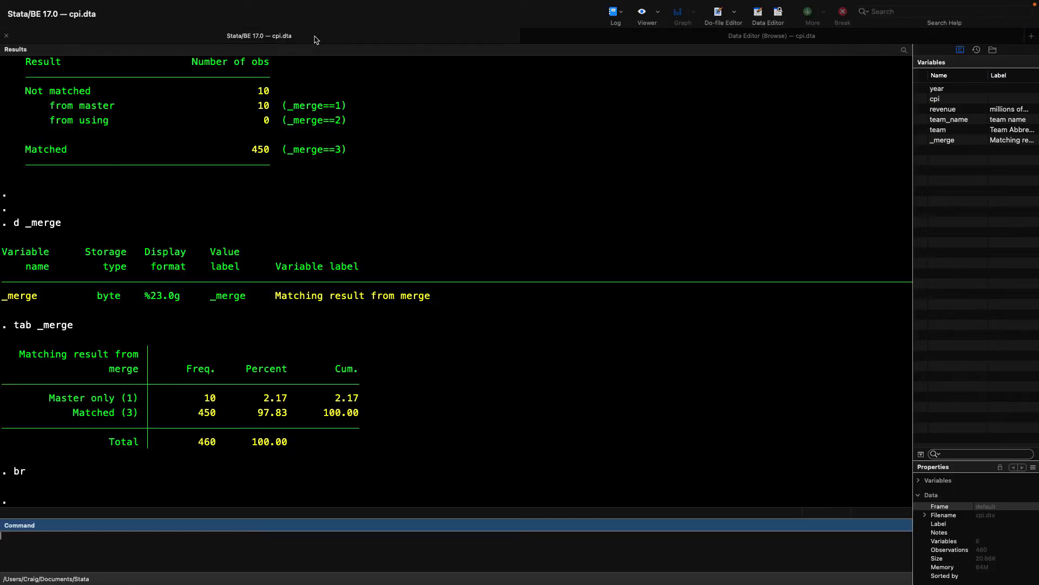
{"action": "left_click", "coordinate": [315, 36]}
{"action": "type", "text": "sort year"}
{"action": "key", "text": "Return"}
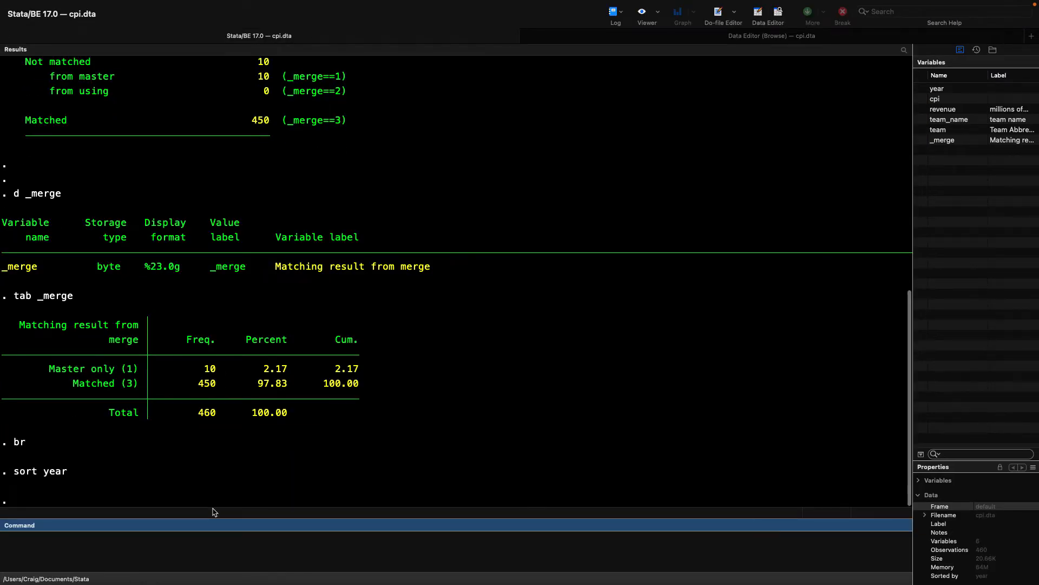
Step: Browse the year-sorted data from the 1990 rows down through the 1998, 1999 and 2000 team rows
{"action": "left_click", "coordinate": [589, 37]}
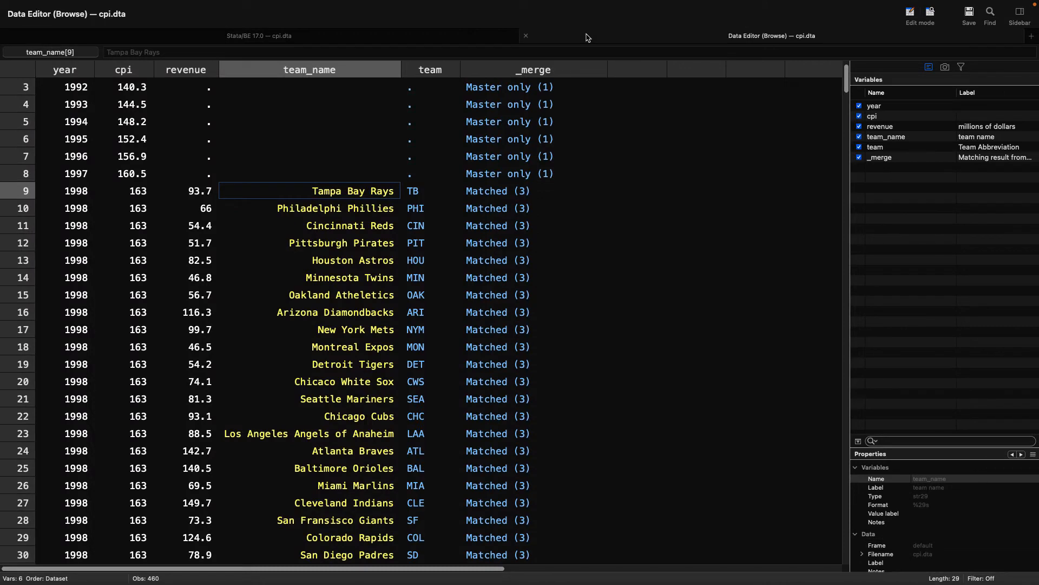
{"action": "scroll", "coordinate": [558, 202], "scroll_direction": "up", "scroll_amount": 2}
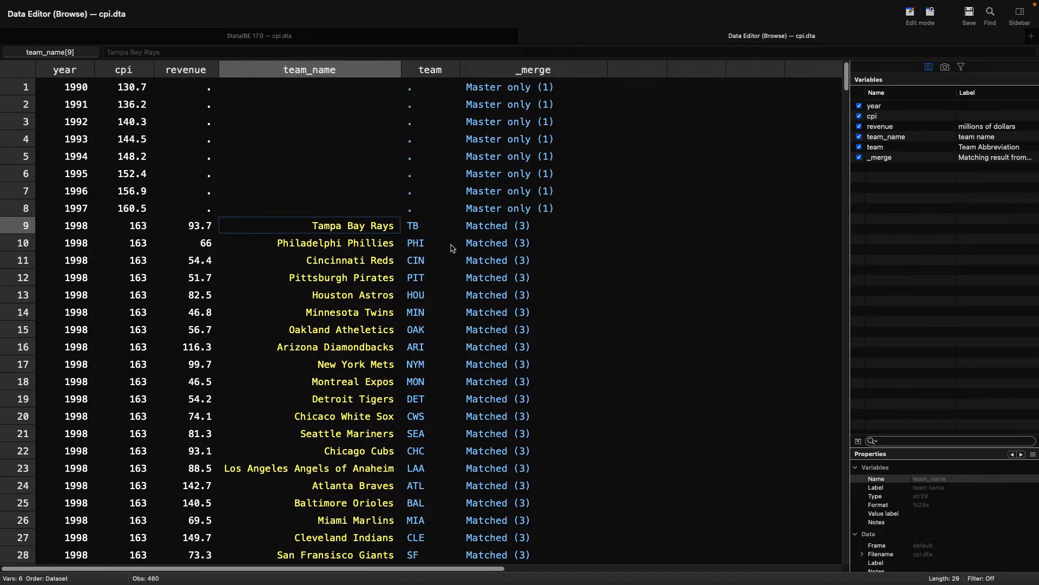
{"action": "scroll", "coordinate": [84, 238], "scroll_direction": "down", "scroll_amount": 6}
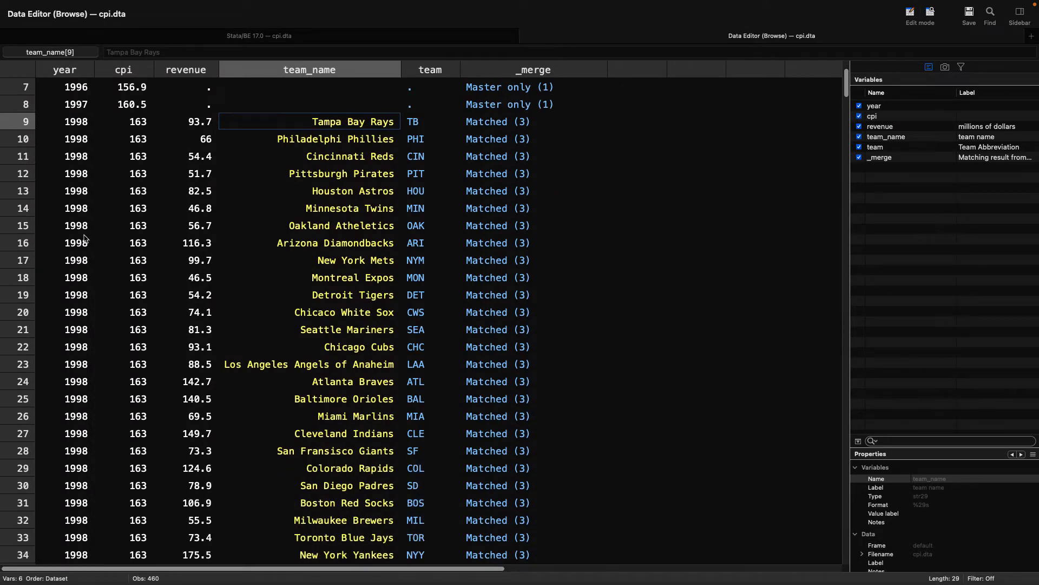
{"action": "scroll", "coordinate": [84, 238], "scroll_direction": "down", "scroll_amount": 20}
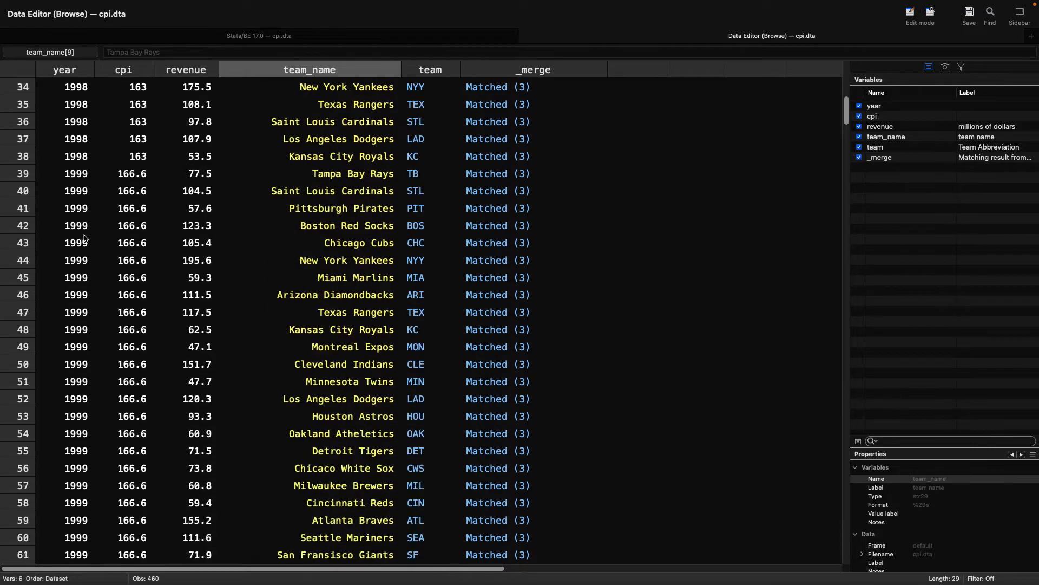
{"action": "scroll", "coordinate": [84, 238], "scroll_direction": "down", "scroll_amount": 20}
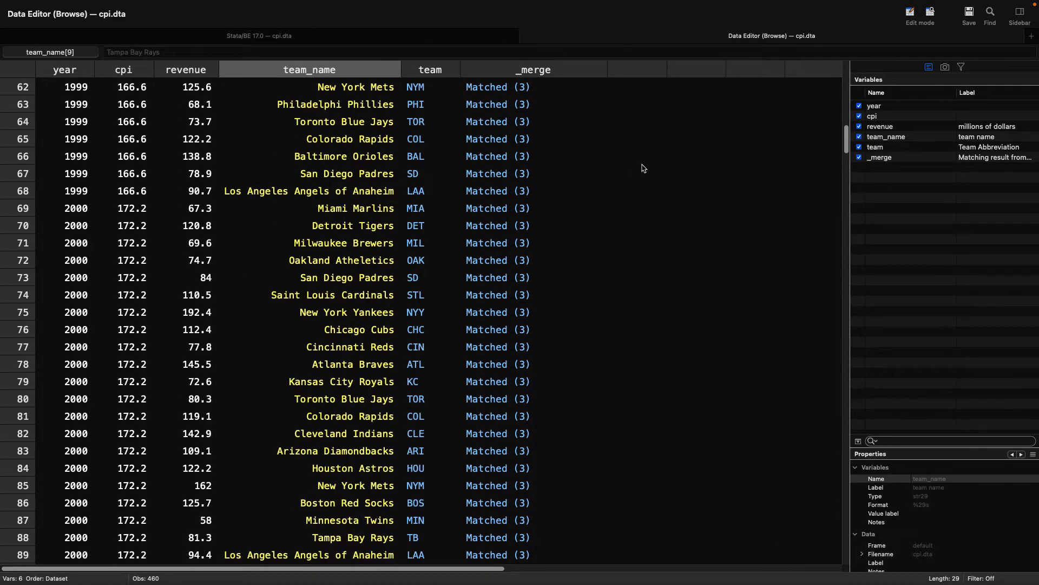
Step: Examine the 2013 row near the end of the sorted data, from its cpi cell across to its team cell
{"action": "left_click_drag", "start_coordinate": [846, 138], "coordinate": [821, 528]}
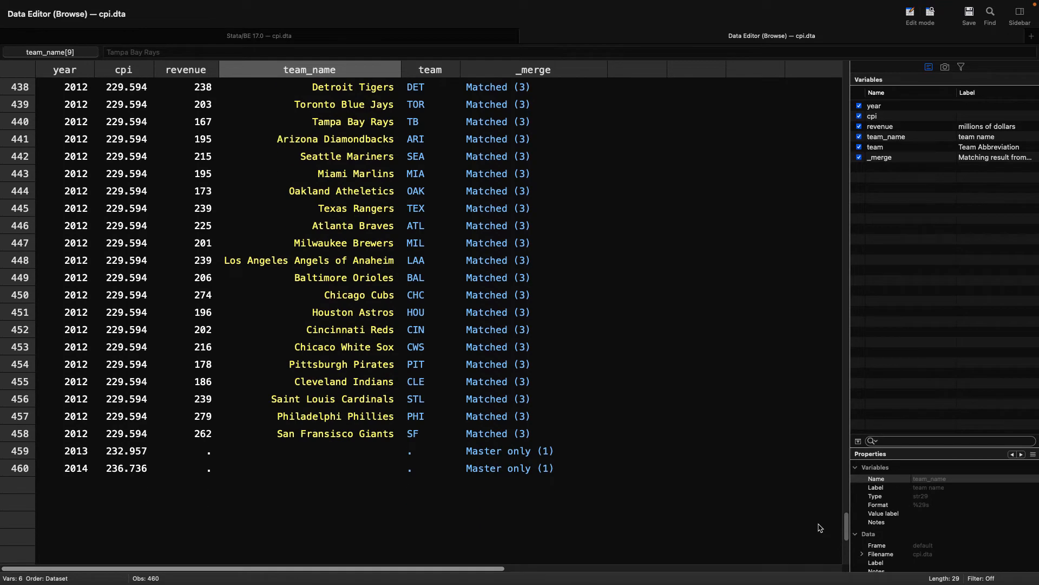
{"action": "left_click", "coordinate": [139, 451]}
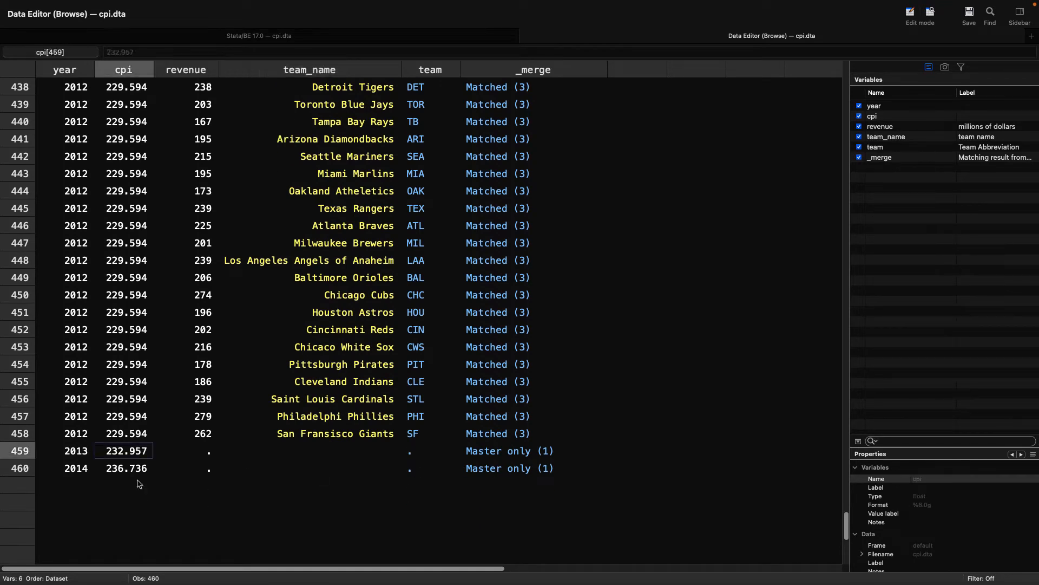
{"action": "key", "text": "Right"}
{"action": "key", "text": "Right"}
{"action": "key", "text": "Right"}
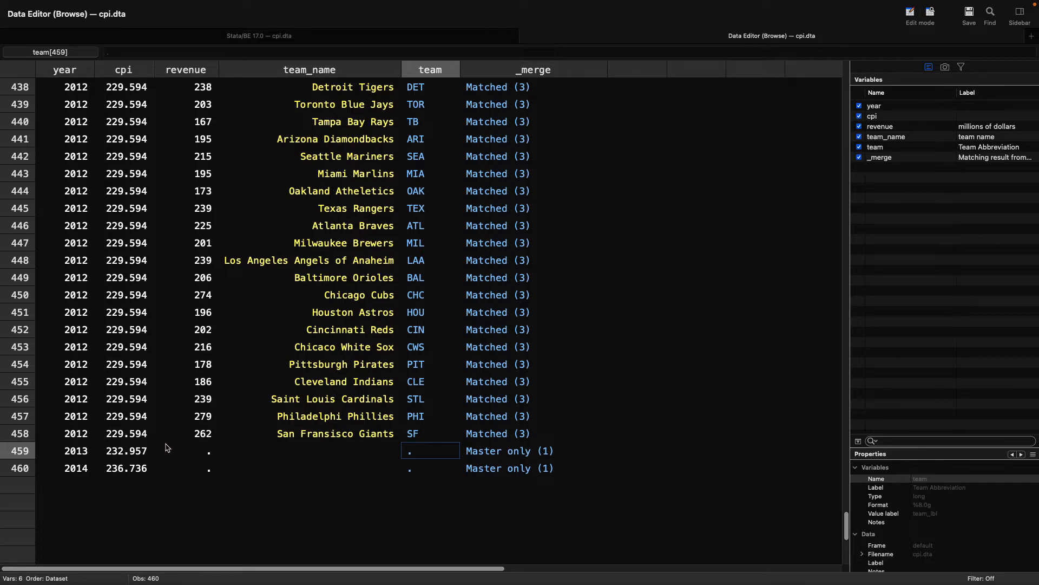
Step: Delete the master-only observations with drop if _merge==1
{"action": "left_click", "coordinate": [376, 38]}
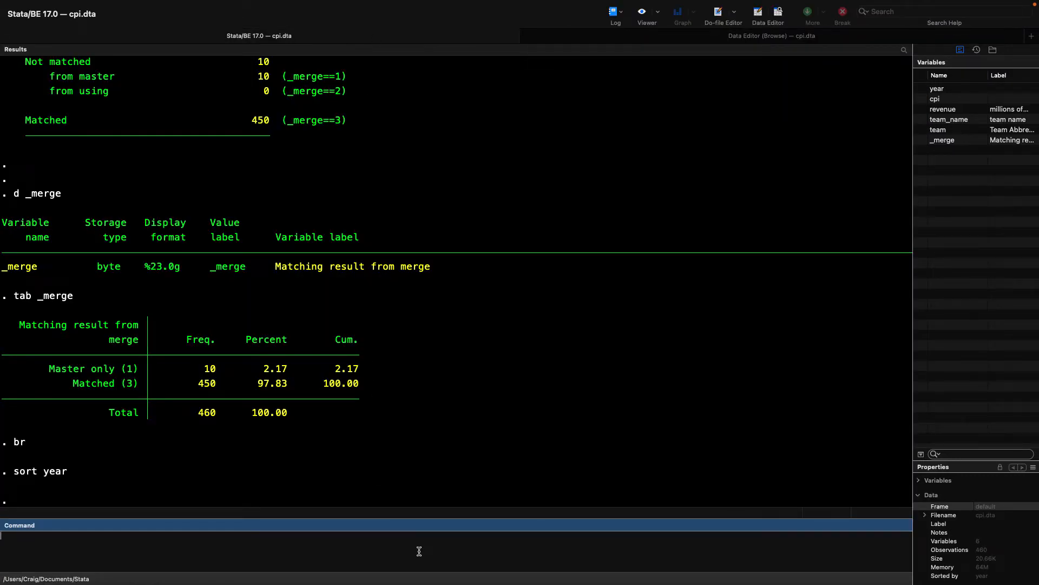
{"action": "type", "text": "drop if _merge==1"}
{"action": "key", "text": "Return"}
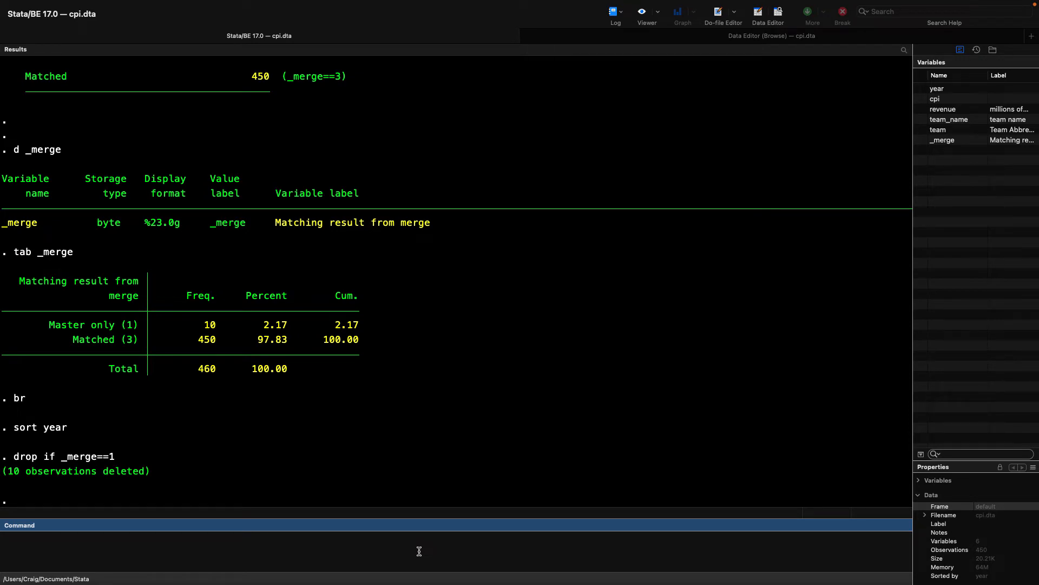
Step: Keep only matched observations with keep if _merge==3 and tabulate _merge again
{"action": "type", "text": "keep if _merge==3"}
{"action": "key", "text": "Return"}
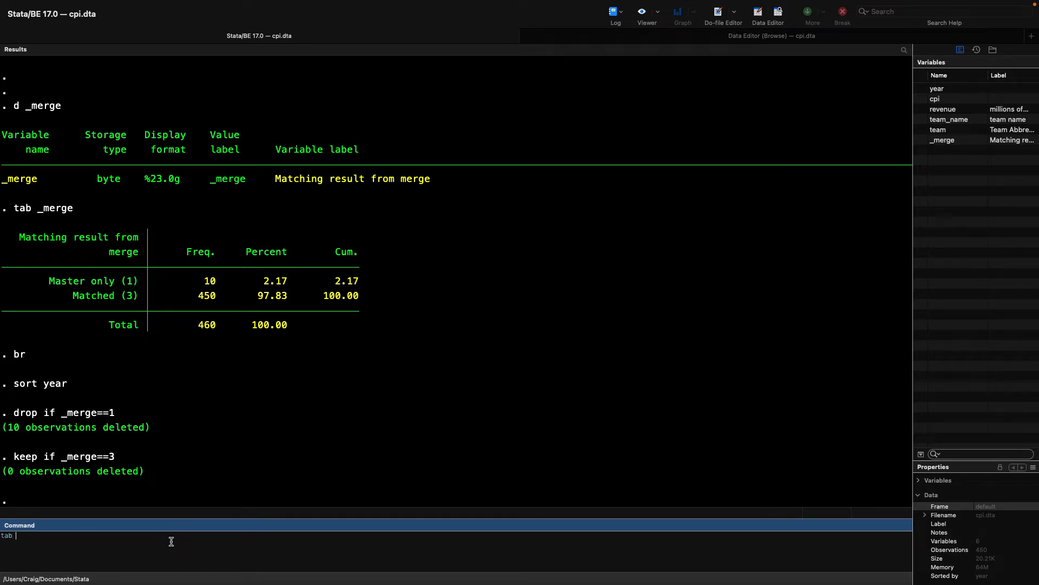
{"action": "type", "text": "_merge"}
{"action": "key", "text": "Return"}
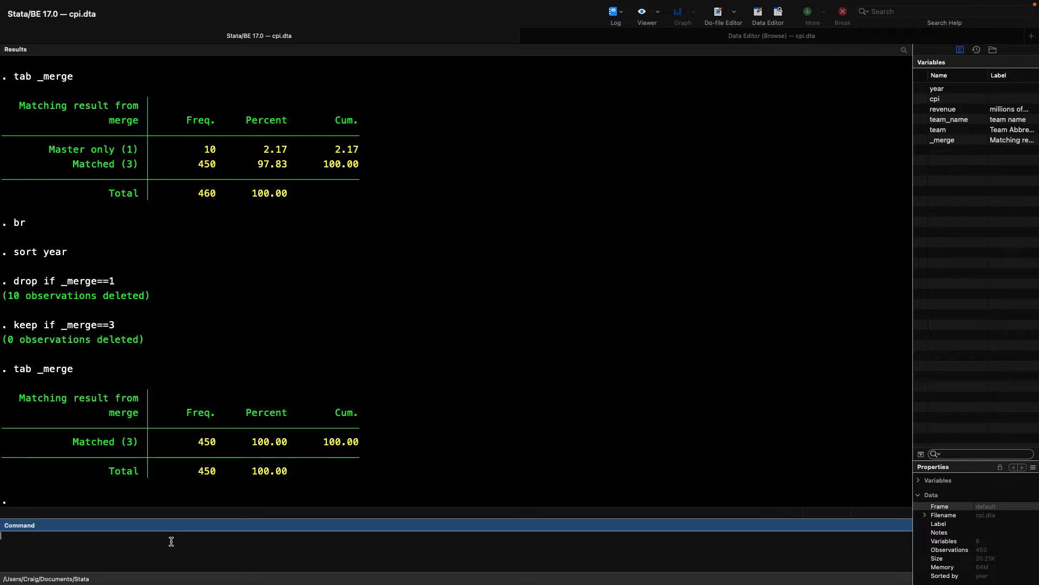
Step: Remove the _merge variable with drop _merge and browse the remaining data
{"action": "type", "text": "drop _merge"}
{"action": "key", "text": "Return"}
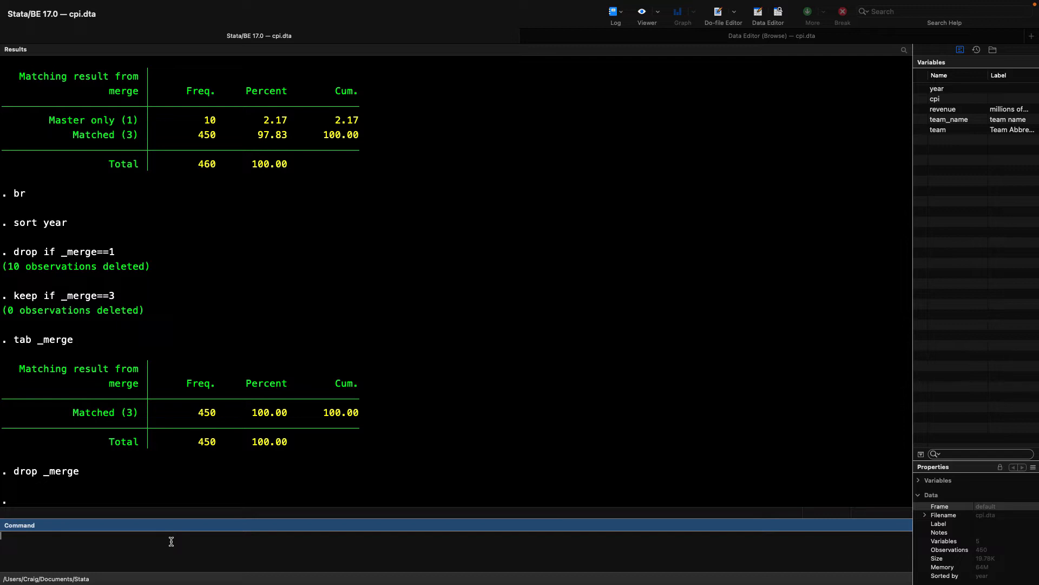
{"action": "type", "text": "br"}
{"action": "key", "text": "Return"}
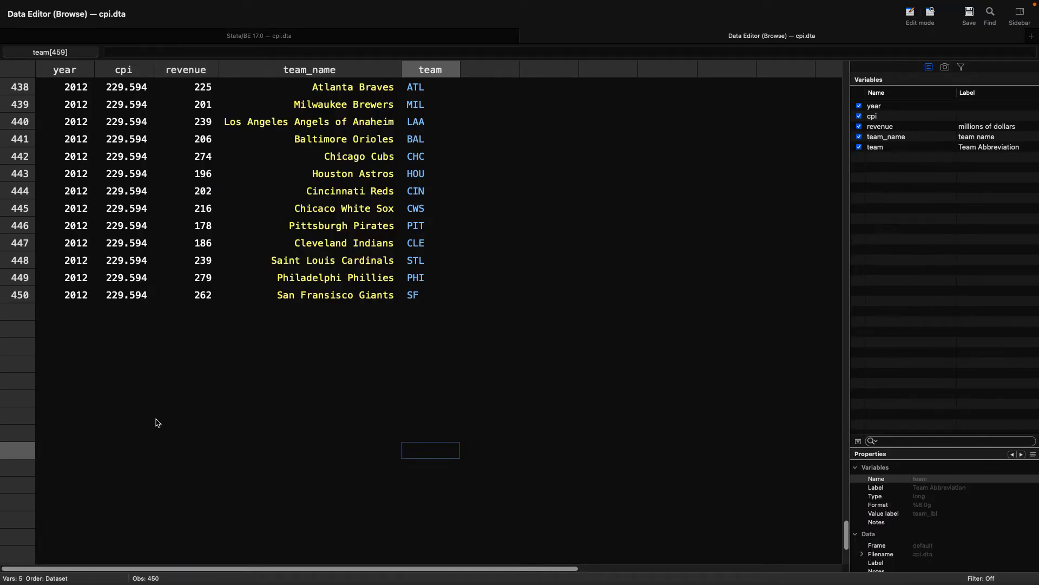
Step: Examine the cpi values within each year, working upward from the last 2012 row to the 2009 rows
{"action": "left_click", "coordinate": [133, 295]}
{"action": "key", "text": "Up"}
{"action": "key", "text": "Up"}
{"action": "key", "text": "Up"}
{"action": "key", "text": "Up"}
{"action": "key", "text": "Up"}
{"action": "key", "text": "Up"}
{"action": "key", "text": "Up"}
{"action": "key", "text": "Up"}
{"action": "key", "text": "Up"}
{"action": "key", "text": "Up"}
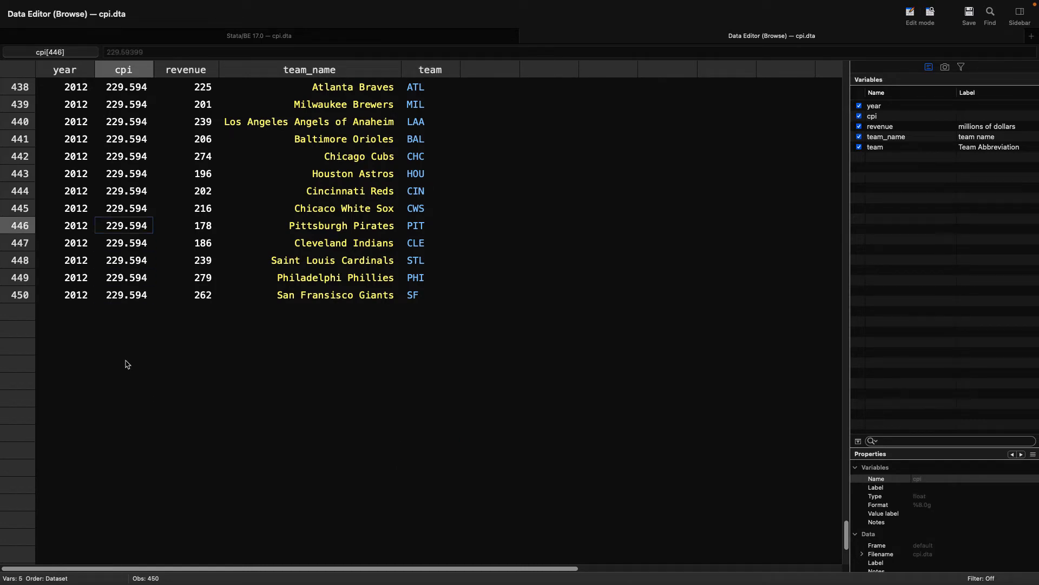
{"action": "key", "text": "Up"}
{"action": "key", "text": "Up"}
{"action": "key", "text": "Up"}
{"action": "key", "text": "Up"}
{"action": "key", "text": "Up"}
{"action": "key", "text": "Up"}
{"action": "key", "text": "Up"}
{"action": "key", "text": "Up"}
{"action": "key", "text": "Up"}
{"action": "key", "text": "Up"}
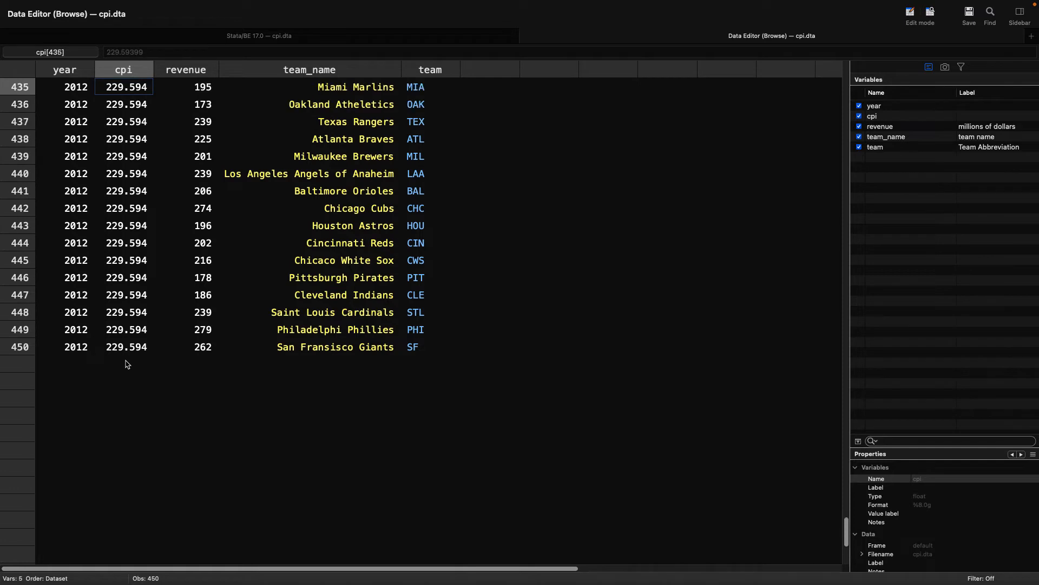
{"action": "key", "text": "Up"}
{"action": "key", "text": "Up"}
{"action": "key", "text": "Up"}
{"action": "key", "text": "Up"}
{"action": "key", "text": "Up"}
{"action": "key", "text": "Up"}
{"action": "key", "text": "Up"}
{"action": "key", "text": "Up"}
{"action": "key", "text": "Up"}
{"action": "key", "text": "Up"}
{"action": "key", "text": "Up"}
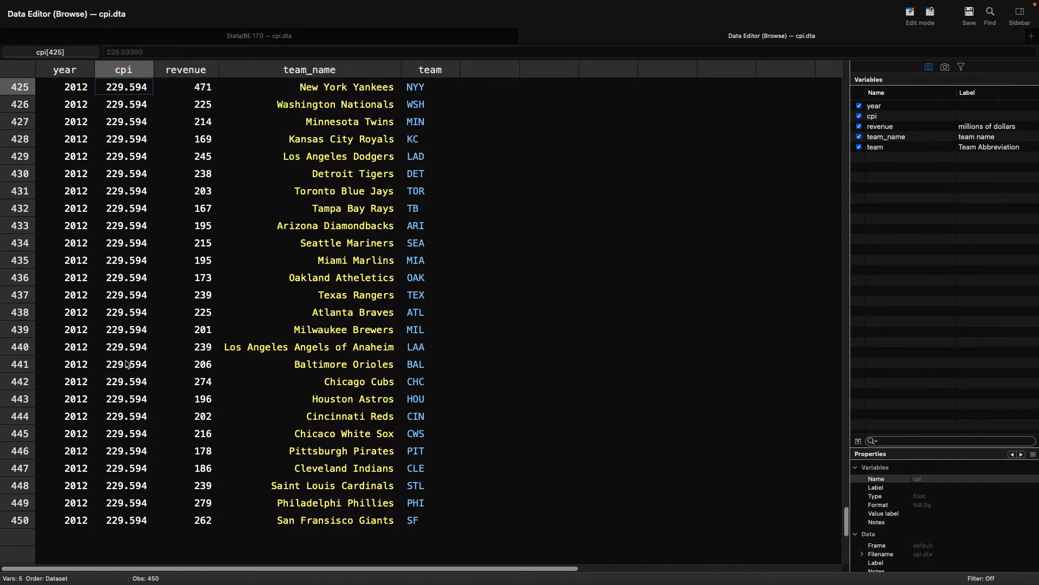
{"action": "key", "text": "Up"}
{"action": "key", "text": "Up"}
{"action": "key", "text": "Up"}
{"action": "key", "text": "Up"}
{"action": "key", "text": "Up"}
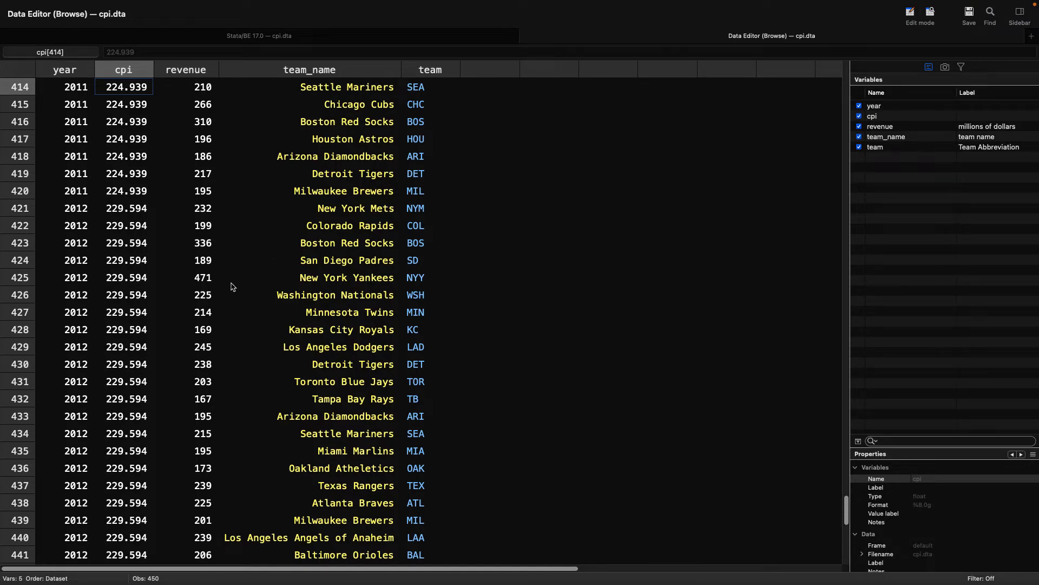
{"action": "scroll", "coordinate": [233, 287], "scroll_direction": "up", "scroll_amount": 10}
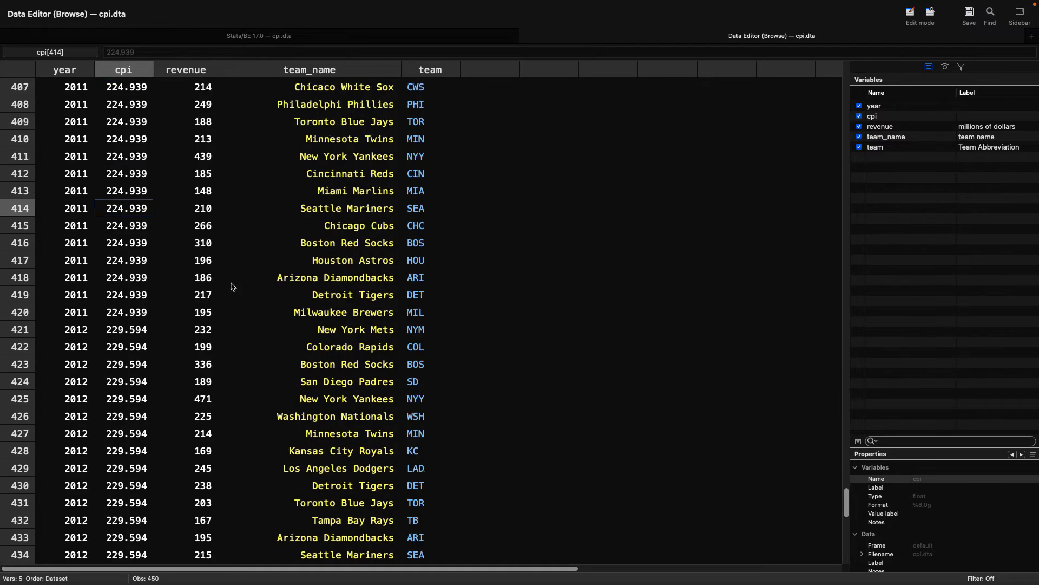
{"action": "scroll", "coordinate": [233, 287], "scroll_direction": "up", "scroll_amount": 3}
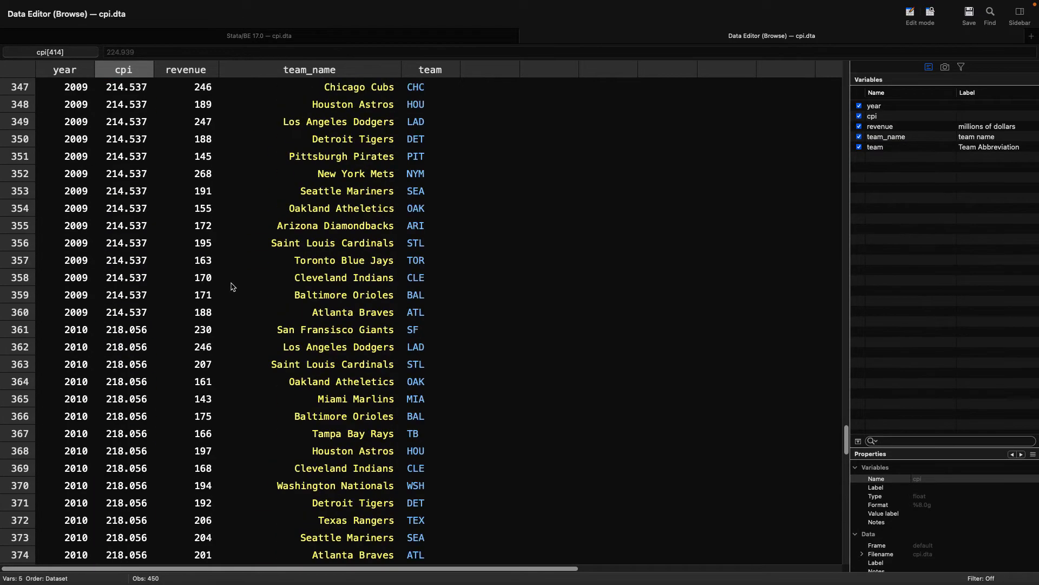
Step: Summarize cpi separately for each year with bysort year: sum cpi
{"action": "left_click", "coordinate": [336, 39]}
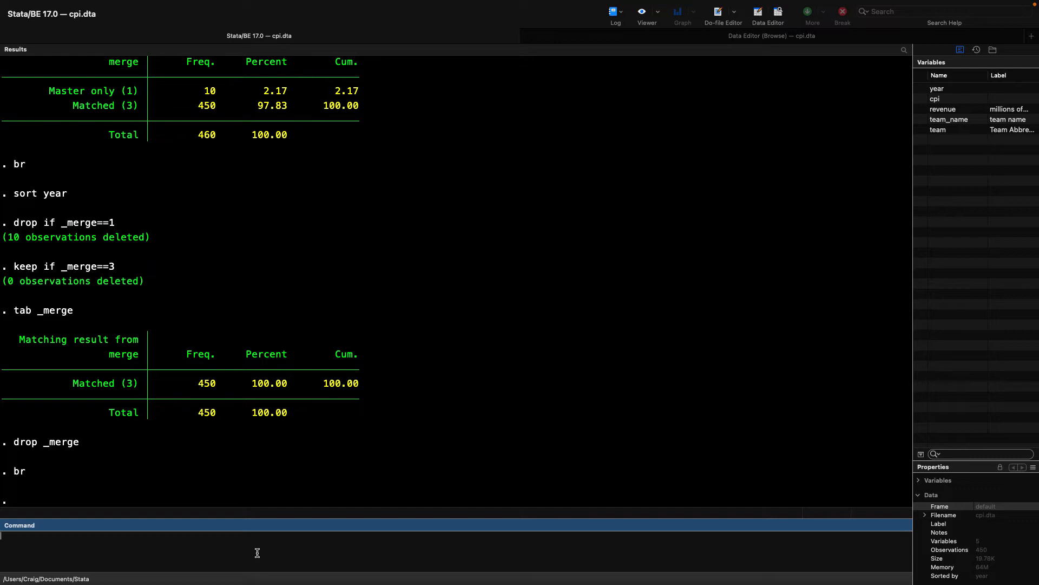
{"action": "type", "text": "bysort year:"}
{"action": "type", "text": "sum cpi"}
{"action": "key", "text": "Return"}
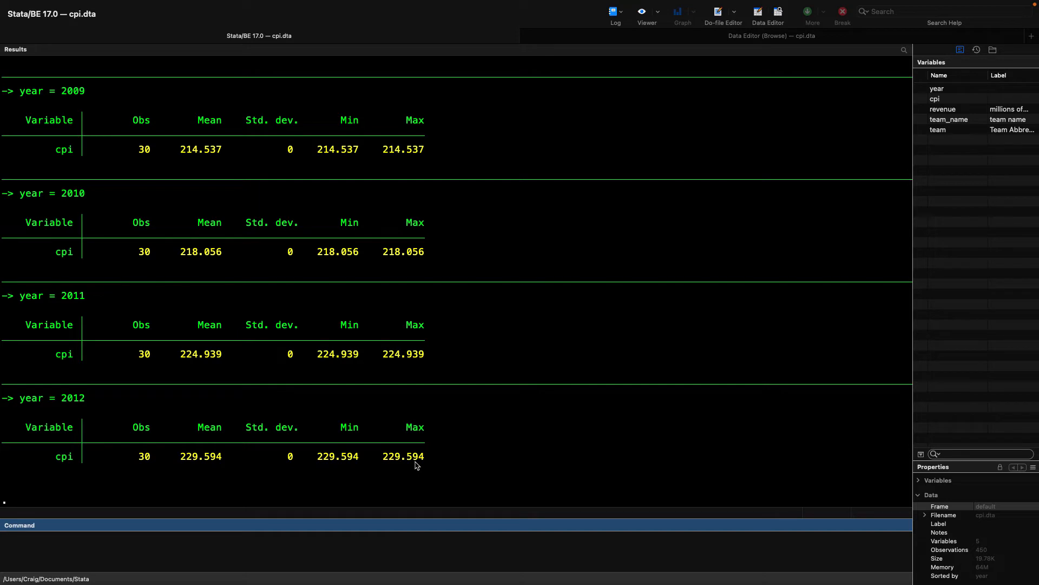
Step: Examine the standard deviation, minimum and maximum of cpi in each yearly summary between 1998 and 2012
{"action": "scroll", "coordinate": [431, 326], "scroll_direction": "up", "scroll_amount": 5}
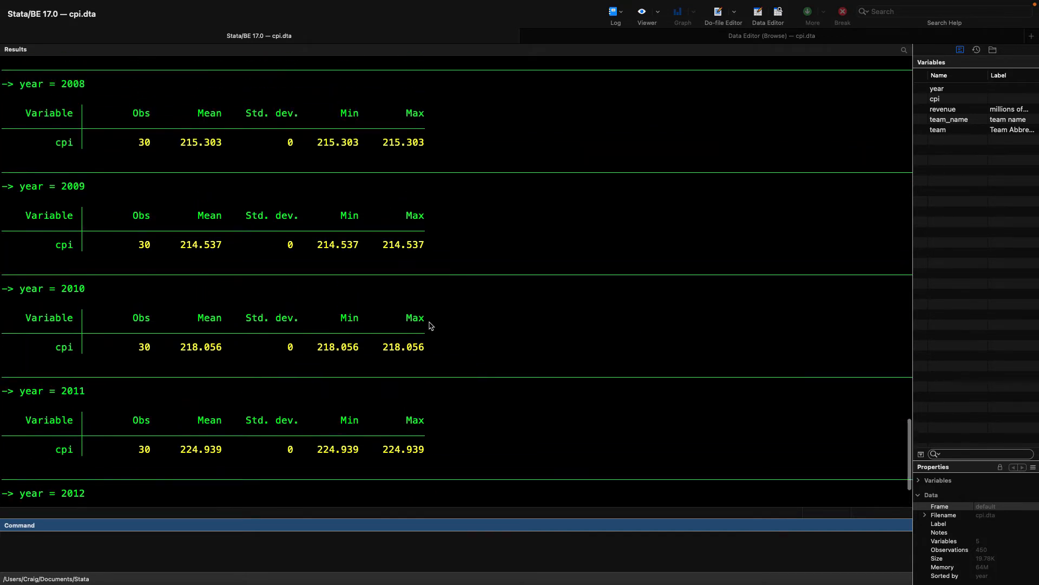
{"action": "scroll", "coordinate": [430, 326], "scroll_direction": "up", "scroll_amount": 10}
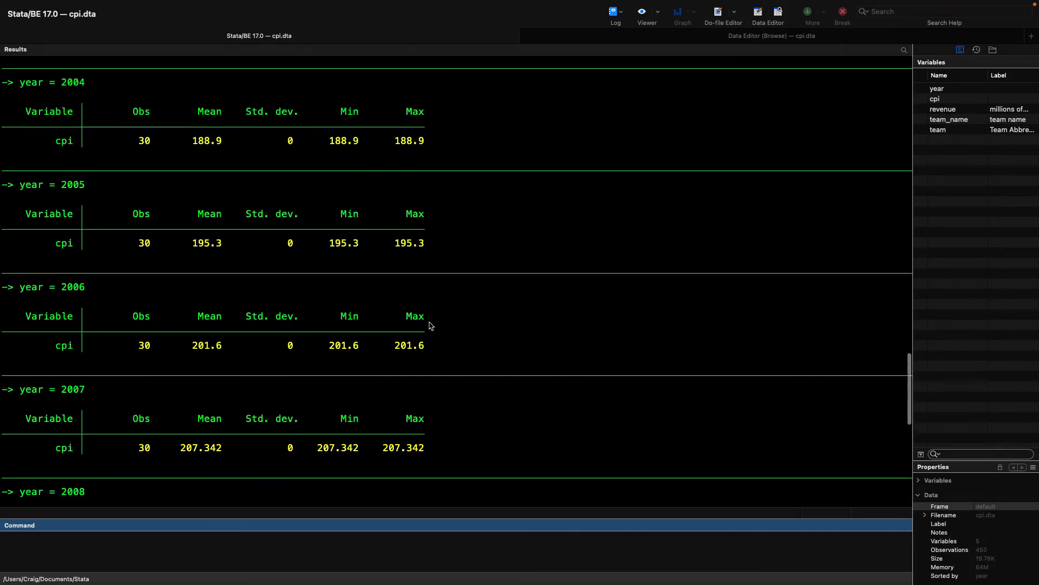
{"action": "scroll", "coordinate": [431, 326], "scroll_direction": "up", "scroll_amount": 10}
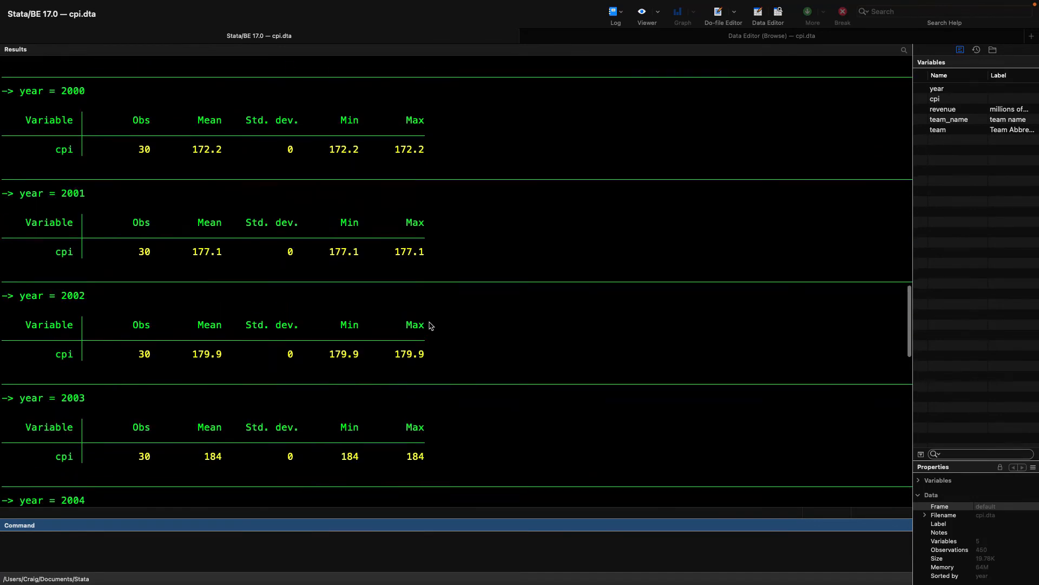
{"action": "scroll", "coordinate": [431, 326], "scroll_direction": "up", "scroll_amount": 2}
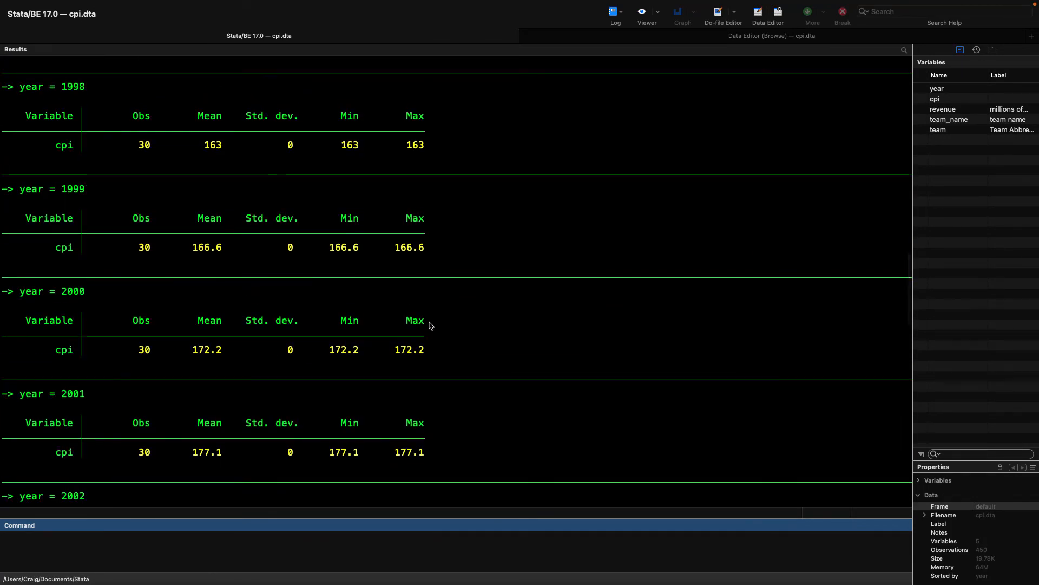
{"action": "scroll", "coordinate": [430, 326], "scroll_direction": "down", "scroll_amount": 3}
{"action": "scroll", "coordinate": [431, 326], "scroll_direction": "down", "scroll_amount": 20}
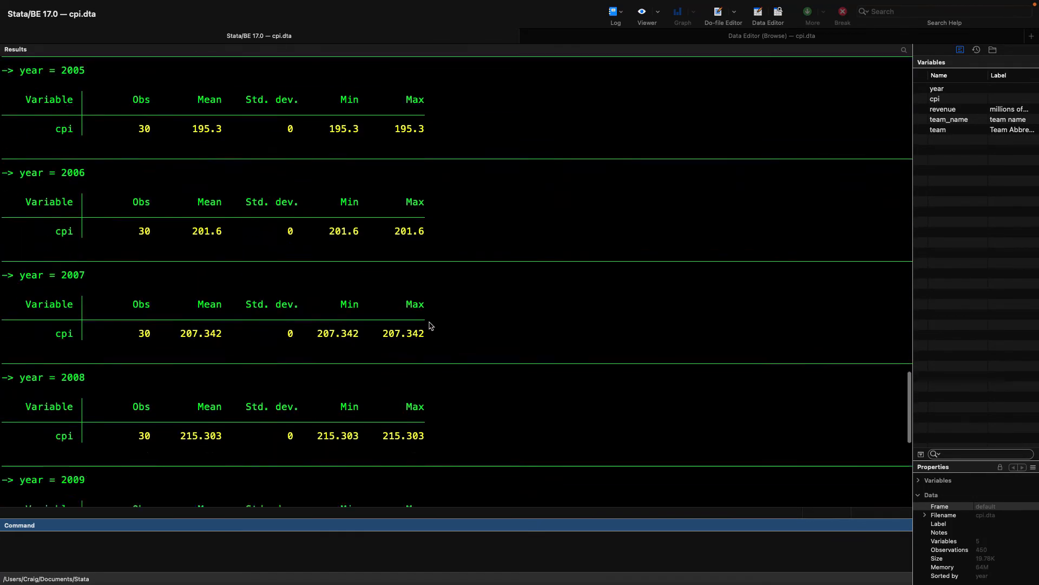
{"action": "scroll", "coordinate": [430, 325], "scroll_direction": "down", "scroll_amount": 3}
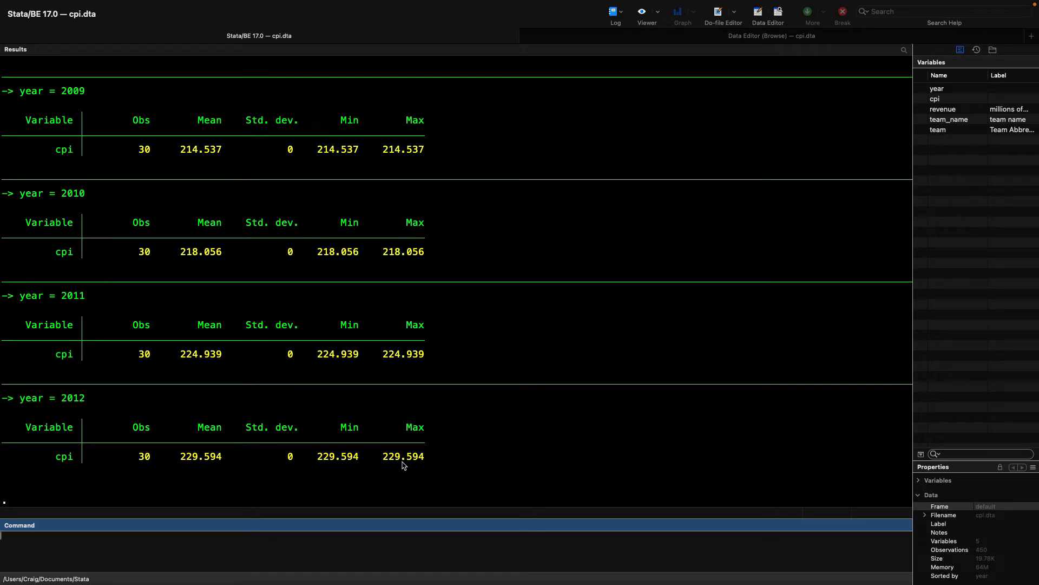
Step: Browse the merged data again with br, and return to the results and command view
{"action": "key", "text": "Return"}
{"action": "type", "text": "br"}
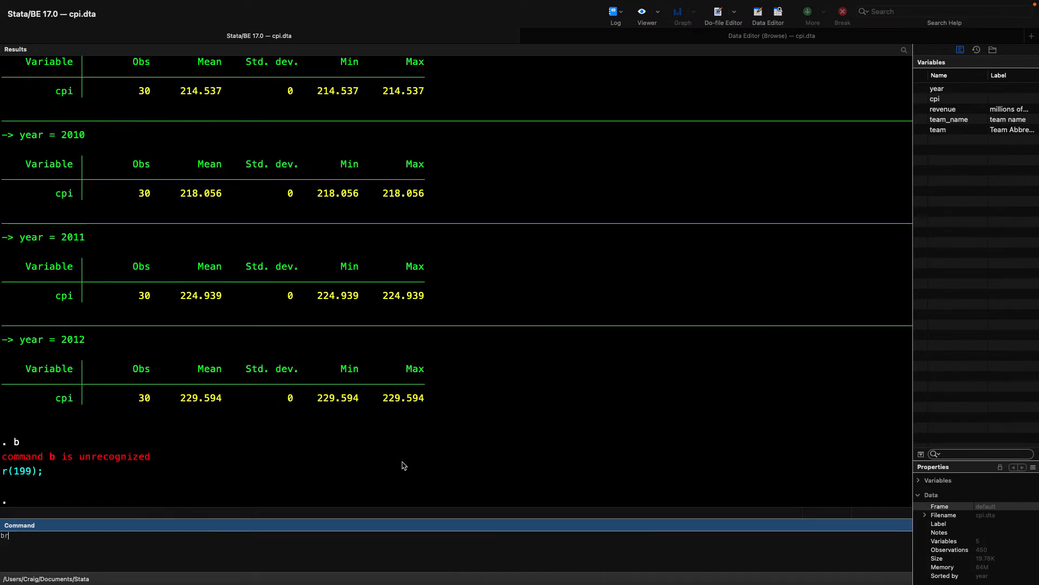
{"action": "key", "text": "Return"}
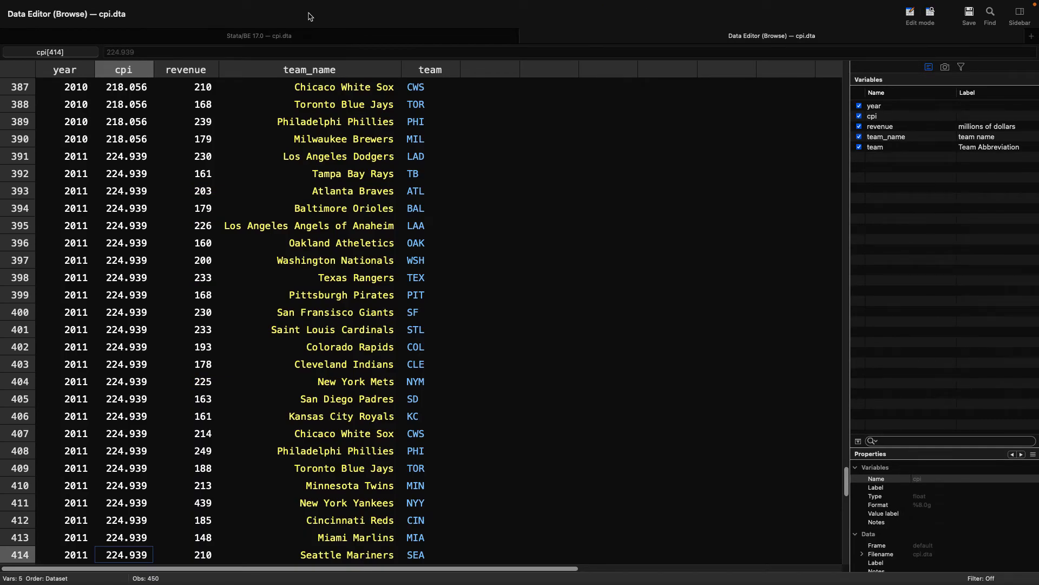
{"action": "left_click", "coordinate": [307, 34]}
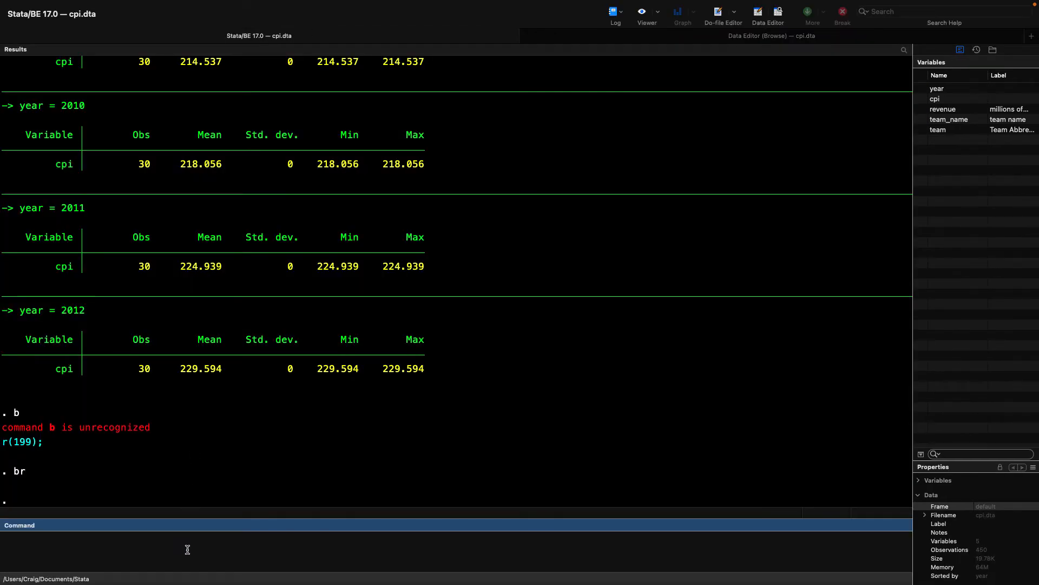
Step: Browse only the observations of team 14 with bro if team==14
{"action": "type", "text": "bro"}
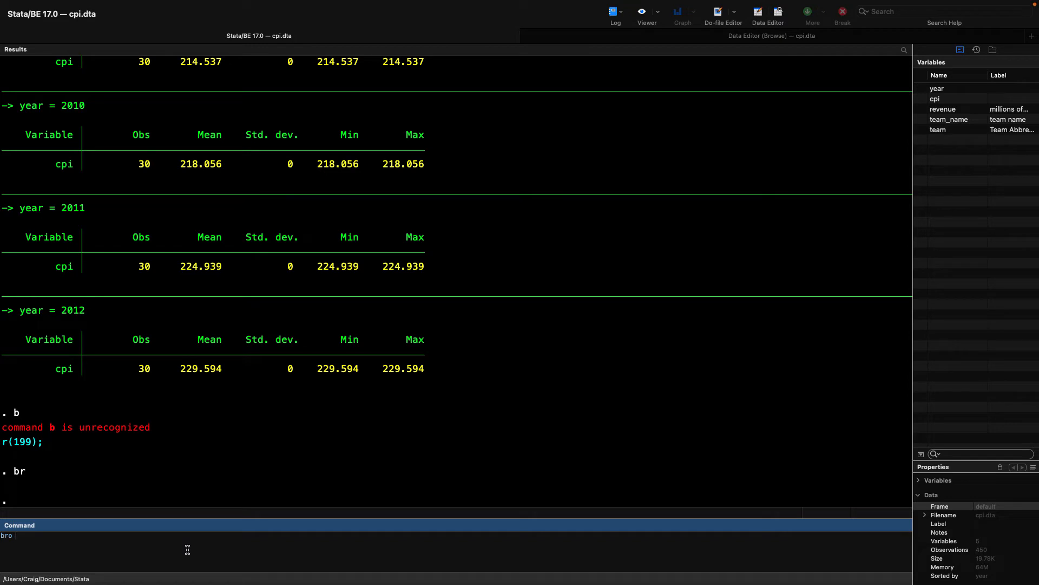
{"action": "type", "text": " if team==14"}
{"action": "key", "text": "Return"}
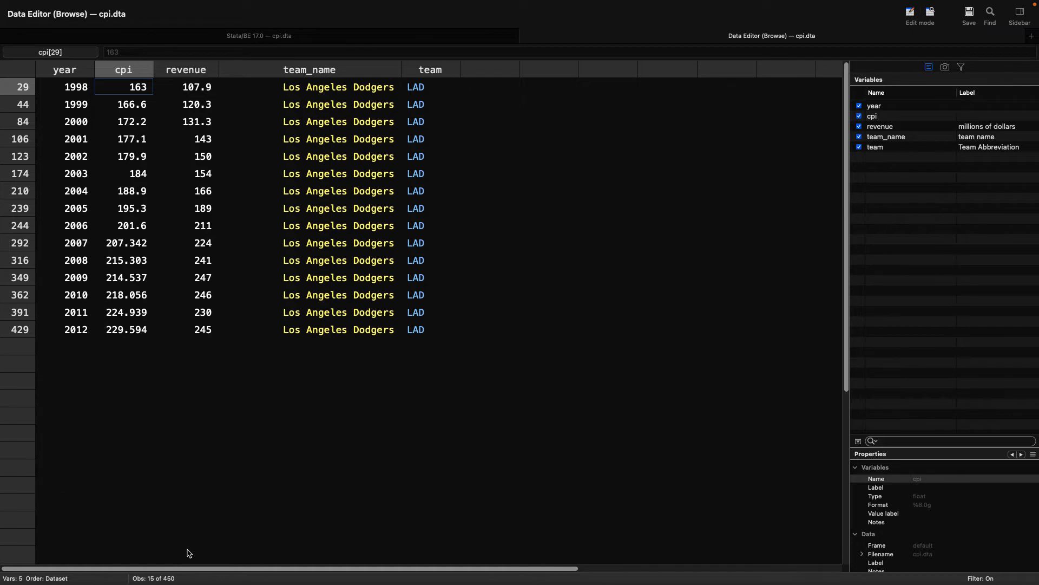
Step: Examine the Los Angeles Dodgers' revenue year by year, from 1998 down to 2012
{"action": "key", "text": "Right"}
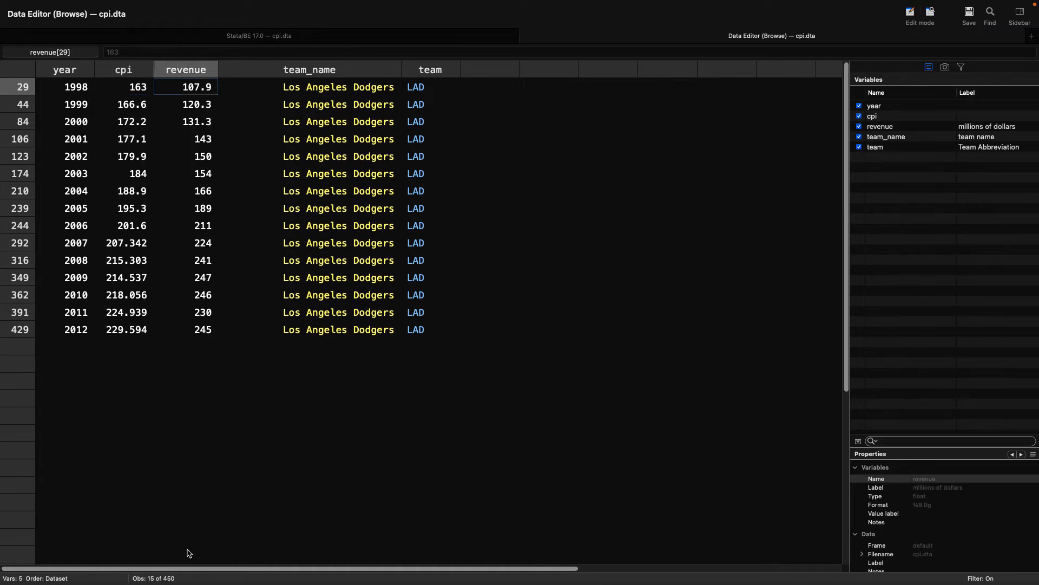
{"action": "key", "text": "Down"}
{"action": "key", "text": "Down"}
{"action": "key", "text": "Down"}
{"action": "key", "text": "Down"}
{"action": "key", "text": "Down"}
{"action": "key", "text": "Down"}
{"action": "key", "text": "Down"}
{"action": "key", "text": "Down"}
{"action": "key", "text": "Down"}
{"action": "key", "text": "Down"}
{"action": "key", "text": "Down"}
{"action": "key", "text": "Down"}
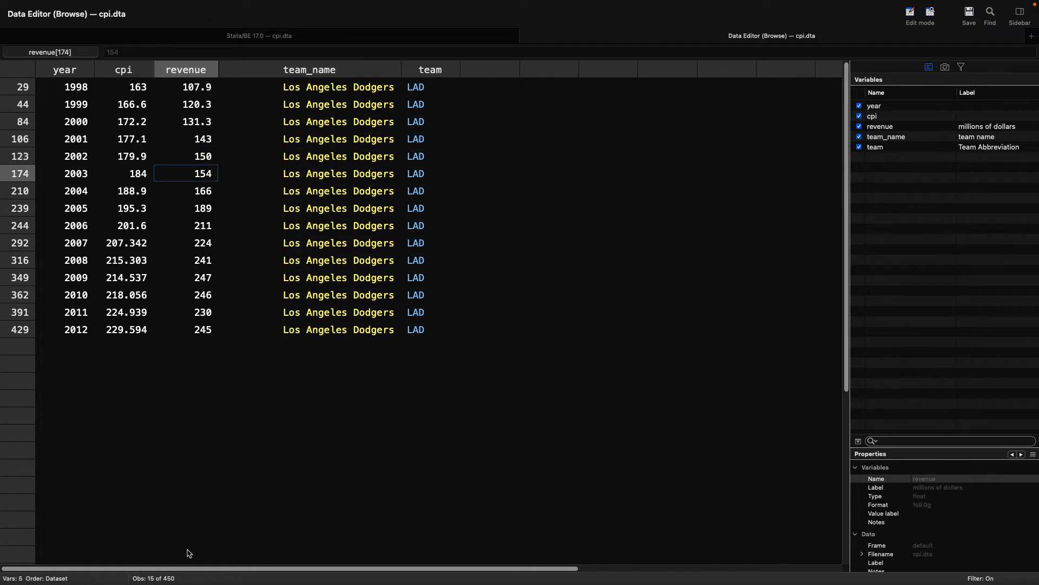
{"action": "key", "text": "Down"}
{"action": "key", "text": "Down"}
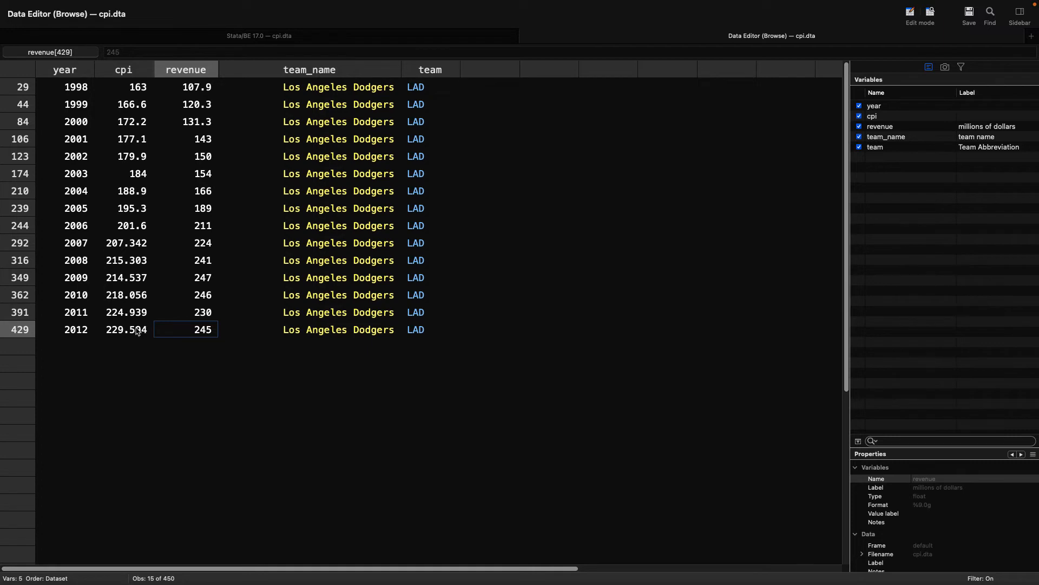
Step: Compare the Dodgers' cpi in 1998 and 2012 alongside their 1998 revenue
{"action": "left_click", "coordinate": [135, 328]}
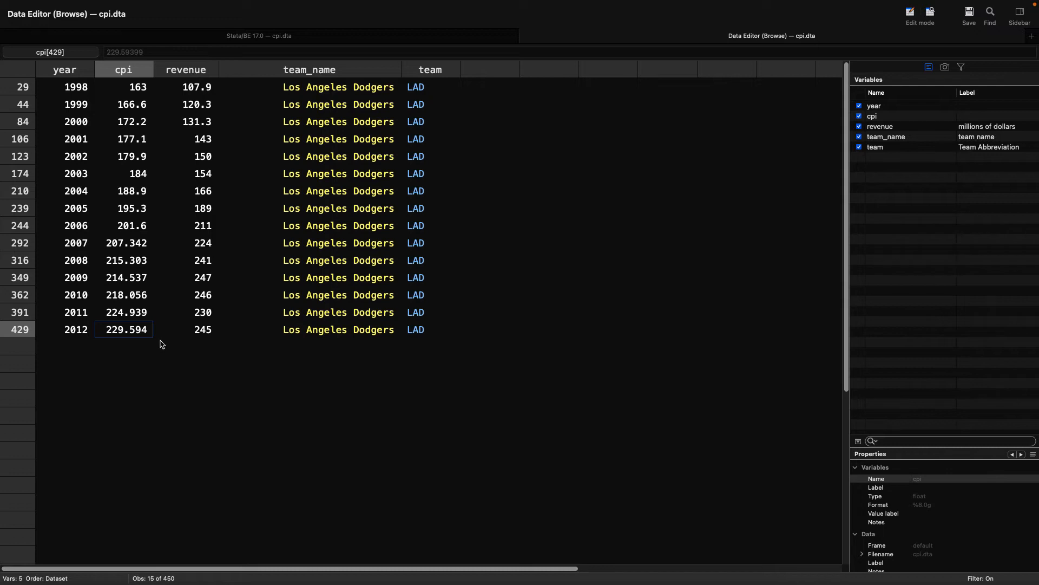
{"action": "left_click", "coordinate": [144, 93]}
{"action": "left_click", "coordinate": [191, 92]}
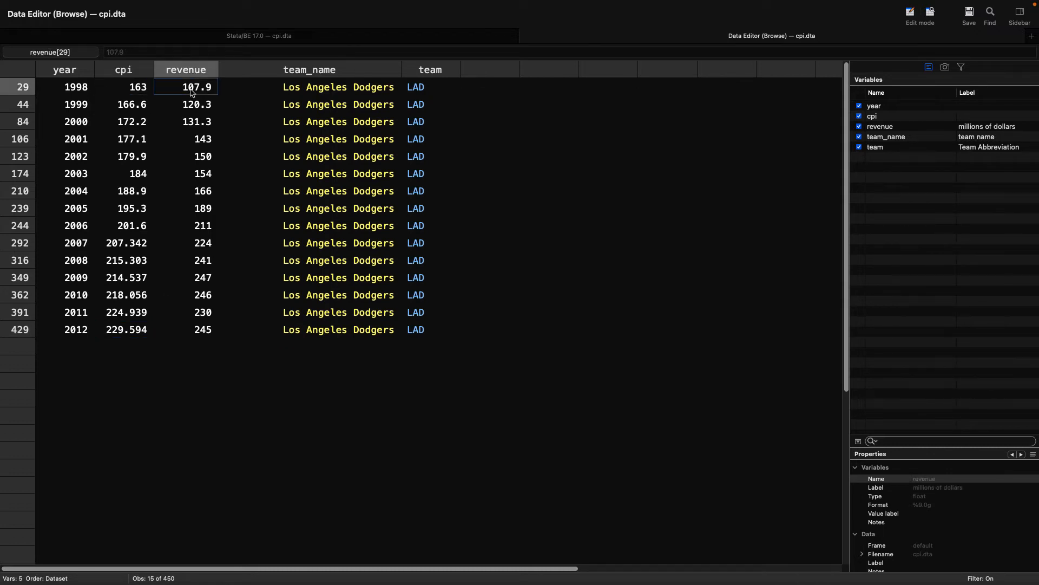
{"action": "left_click", "coordinate": [147, 93]}
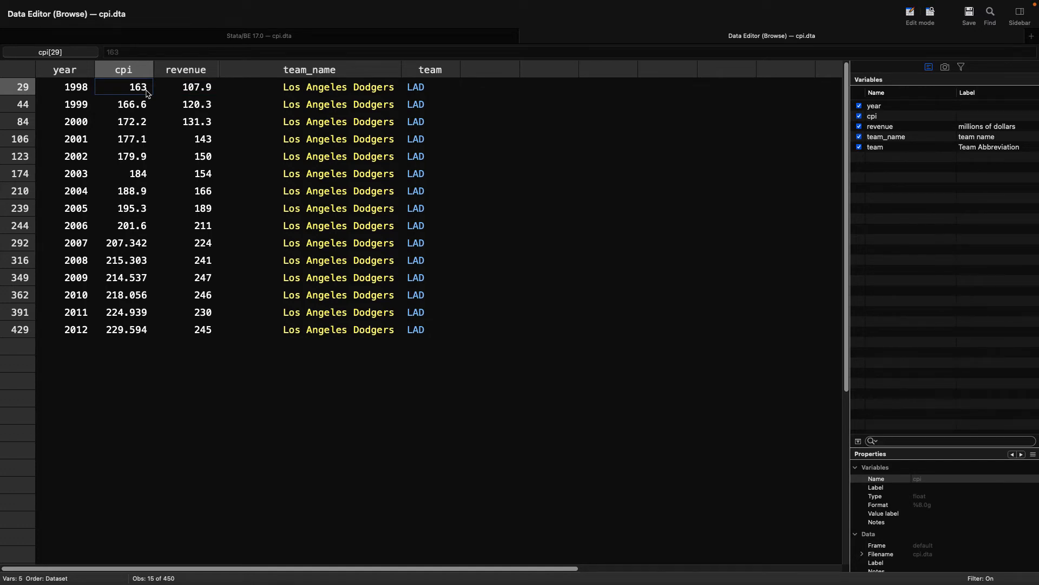
{"action": "left_click", "coordinate": [211, 93]}
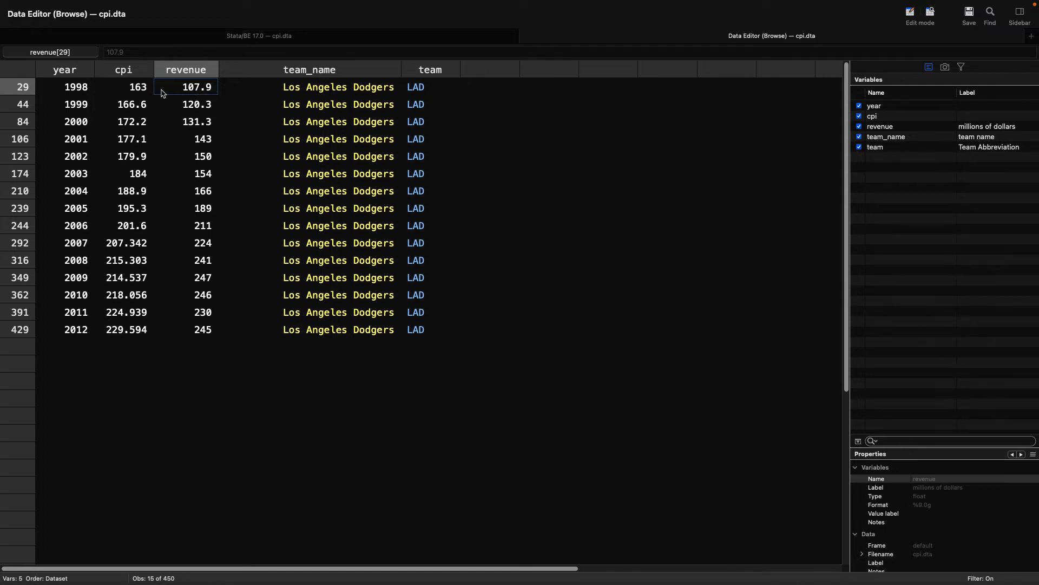
{"action": "left_click", "coordinate": [144, 93]}
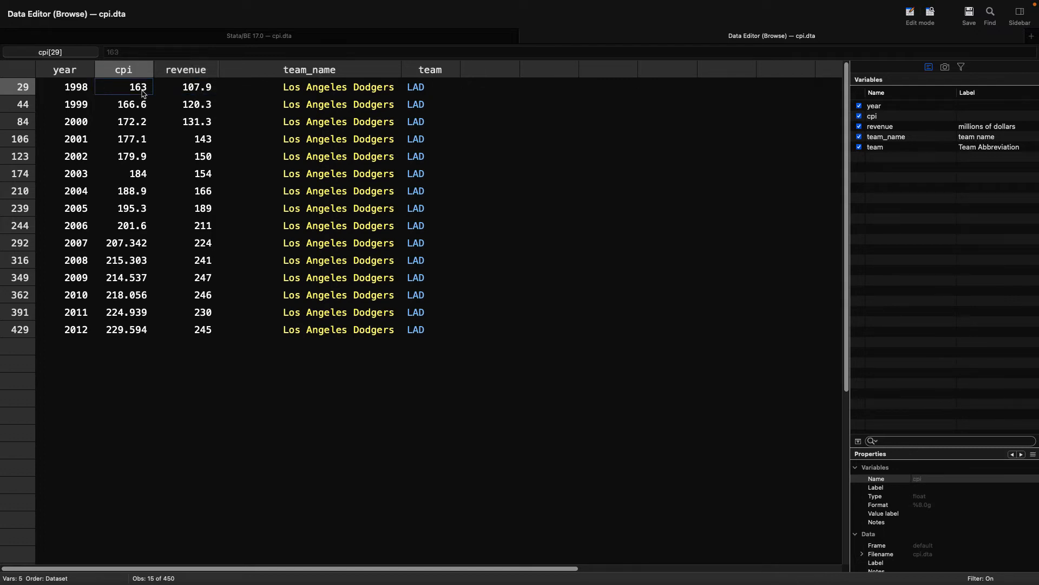
{"action": "left_click", "coordinate": [135, 331]}
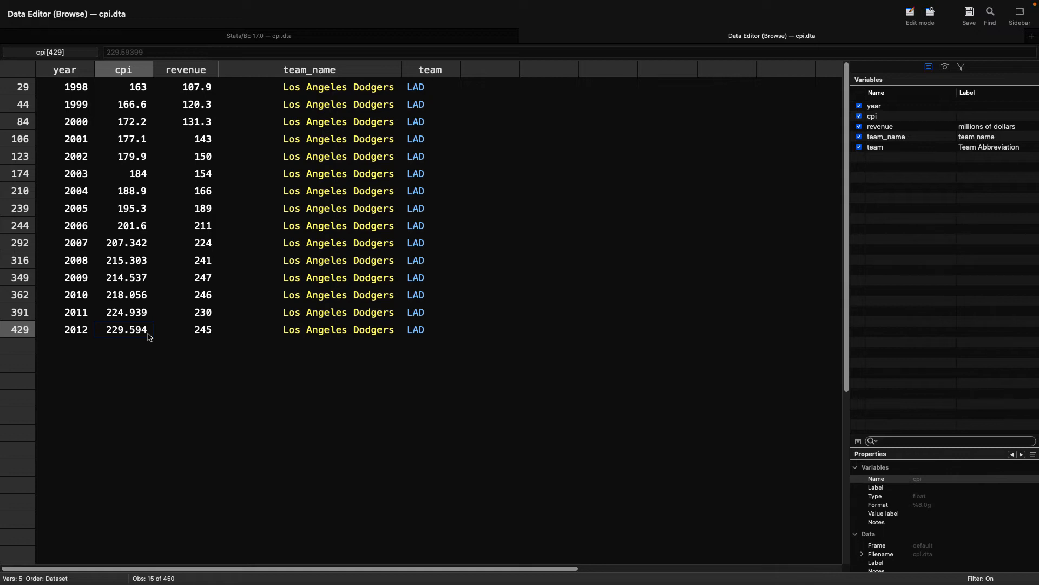
{"action": "left_click", "coordinate": [209, 90]}
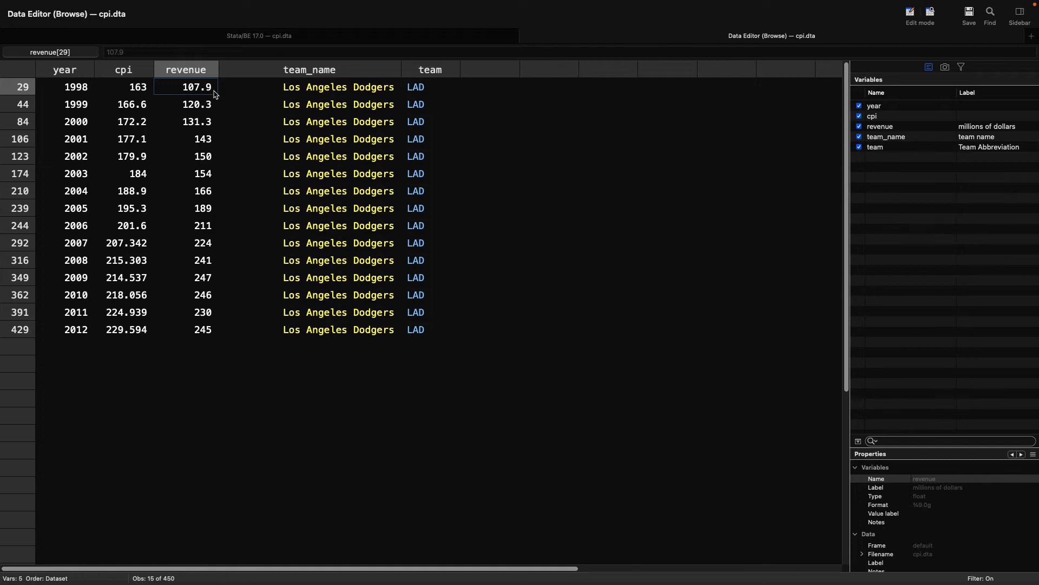
Step: Generate a variable named inflate as 229.594/cpi, copying the 2012 mean CPI from the results into the formula
{"action": "left_click", "coordinate": [281, 40]}
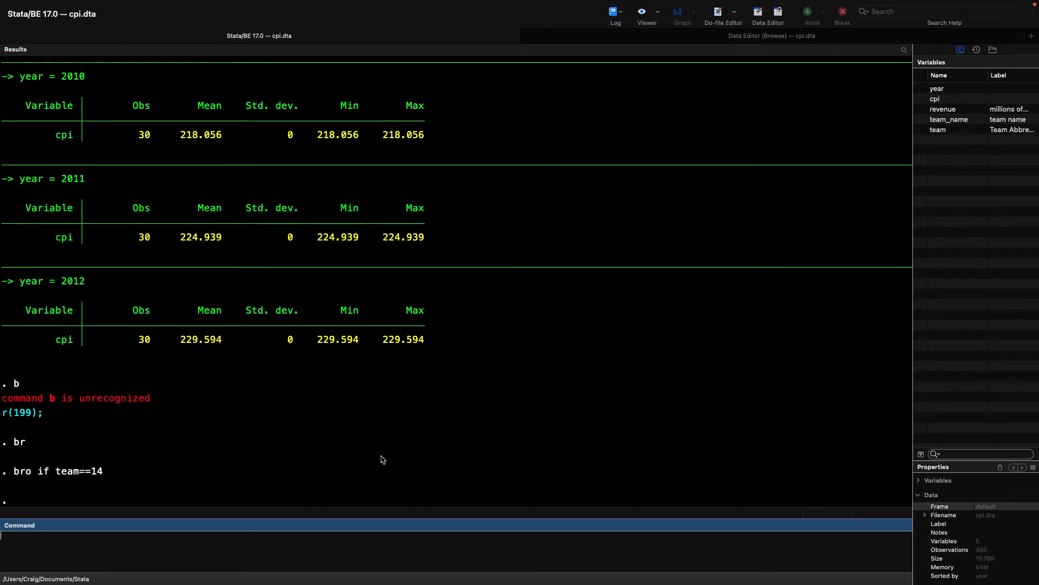
{"action": "type", "text": "generate "}
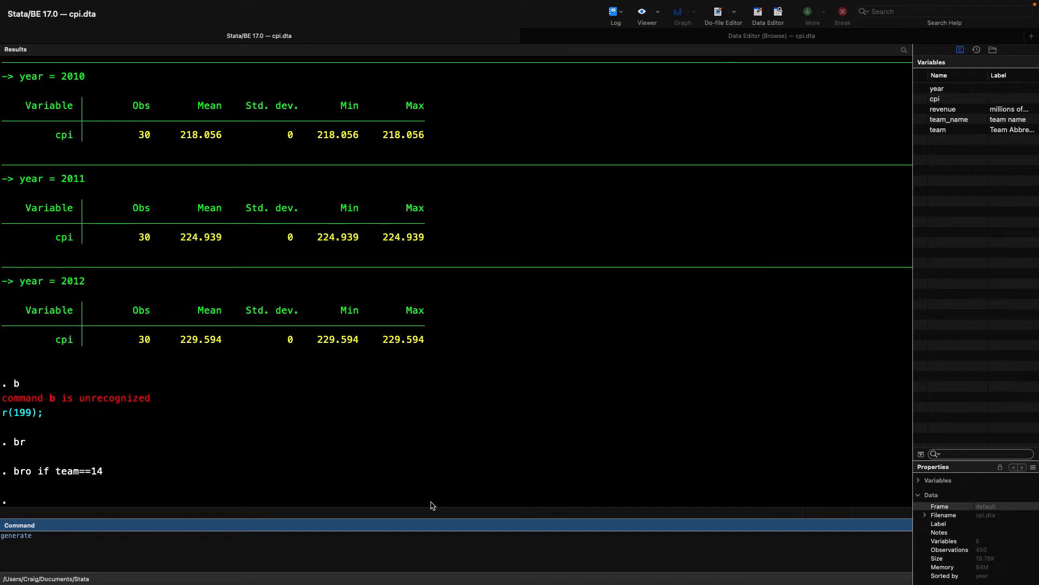
{"action": "type", "text": "inflate"}
{"action": "type", "text": "="}
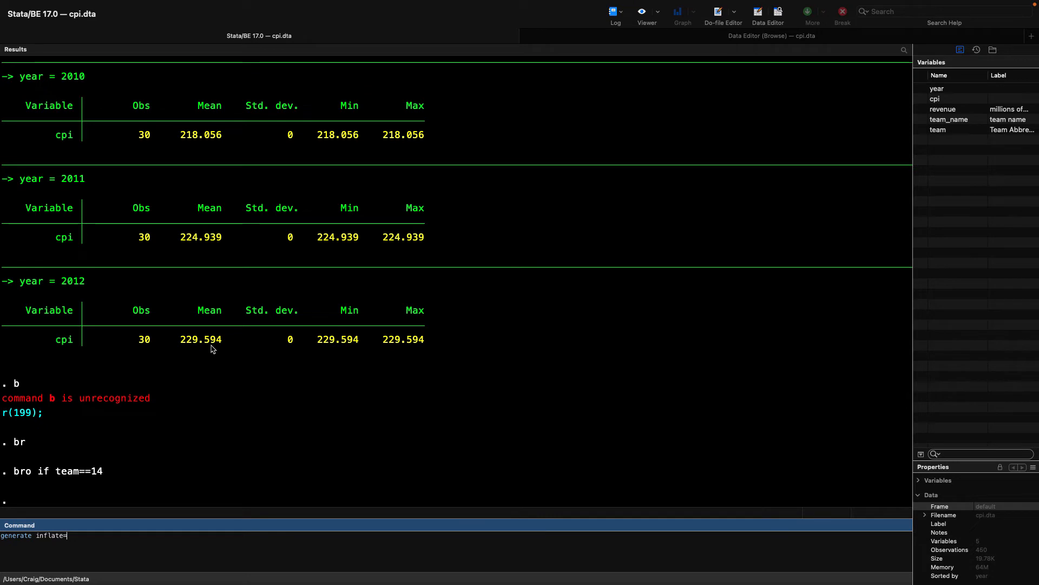
{"action": "left_click_drag", "start_coordinate": [181, 340], "coordinate": [224, 342]}
{"action": "key", "text": "super+c"}
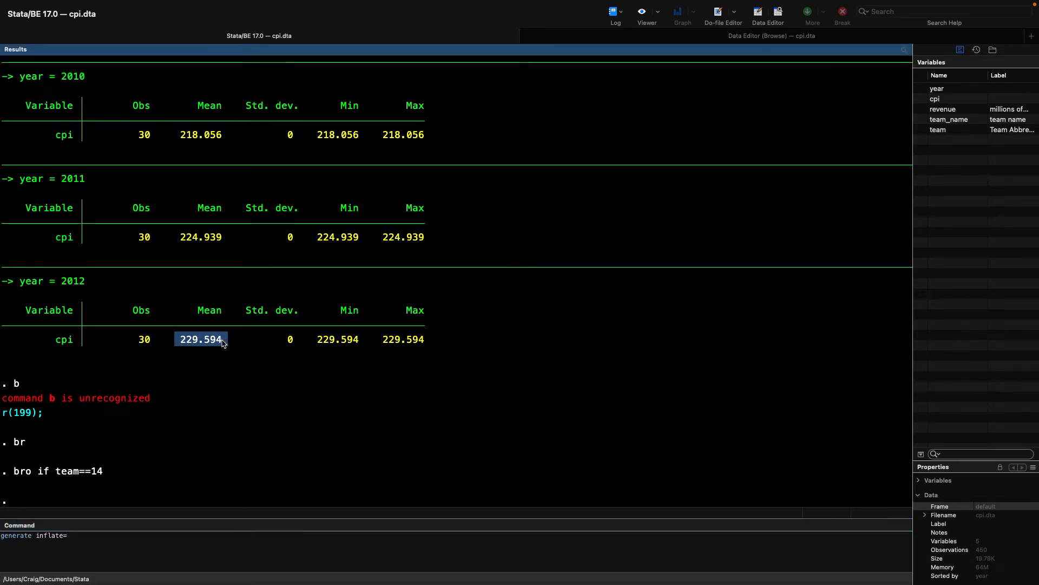
{"action": "left_click", "coordinate": [139, 547]}
{"action": "key", "text": "super+v"}
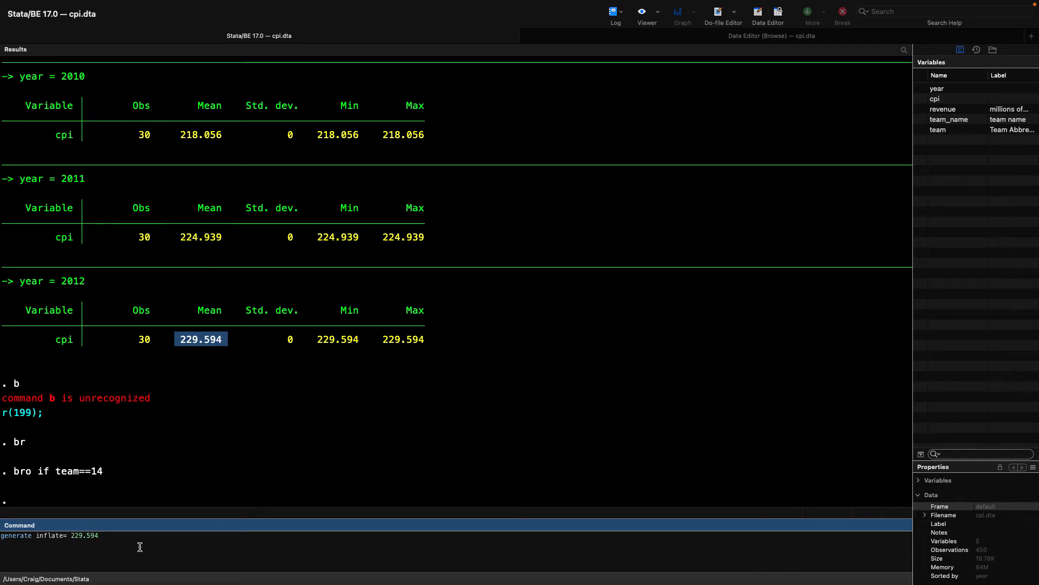
{"action": "type", "text": "/cpi"}
{"action": "key", "text": "Return"}
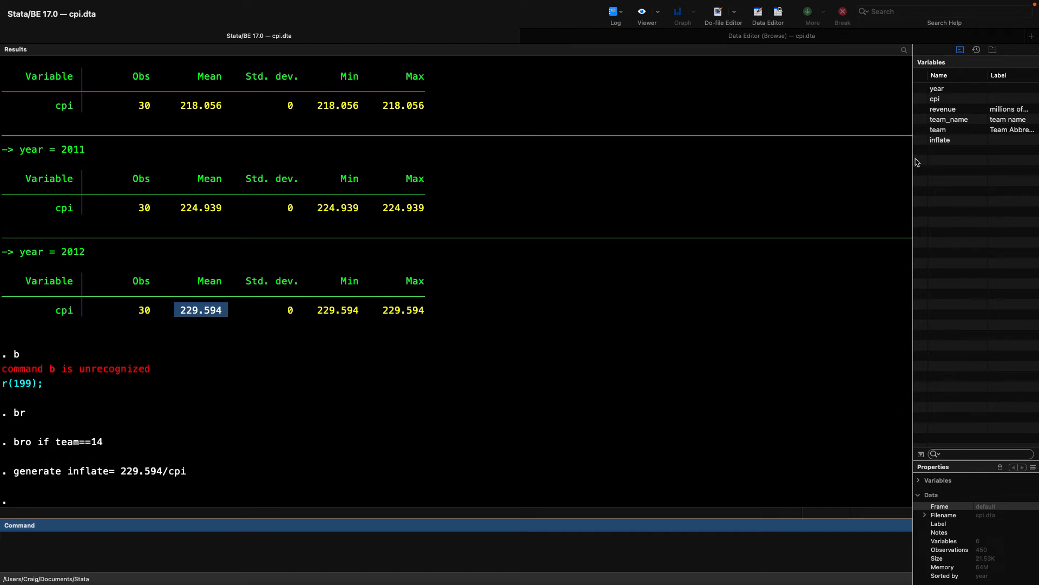
Step: Rerun bro if team==14 from the command history and check the 2012 inflate value against that row's year and cpi
{"action": "left_click", "coordinate": [977, 49]}
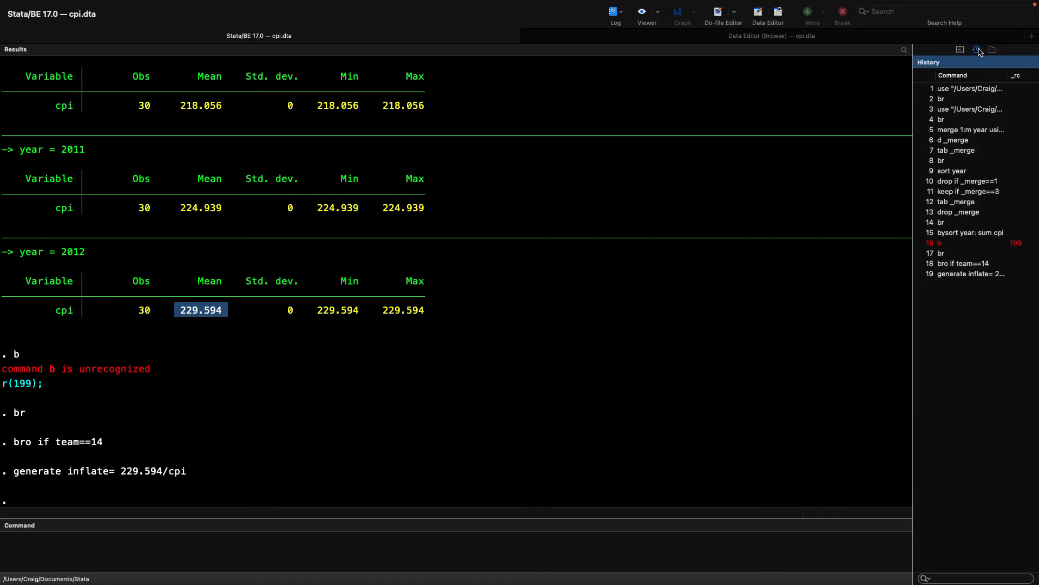
{"action": "left_click", "coordinate": [968, 264]}
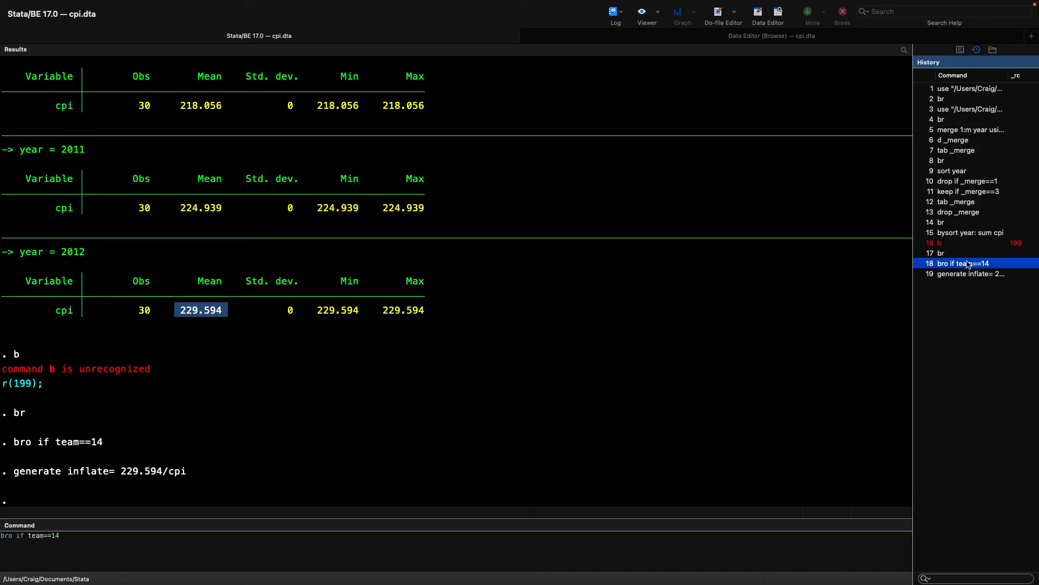
{"action": "double_click", "coordinate": [968, 263]}
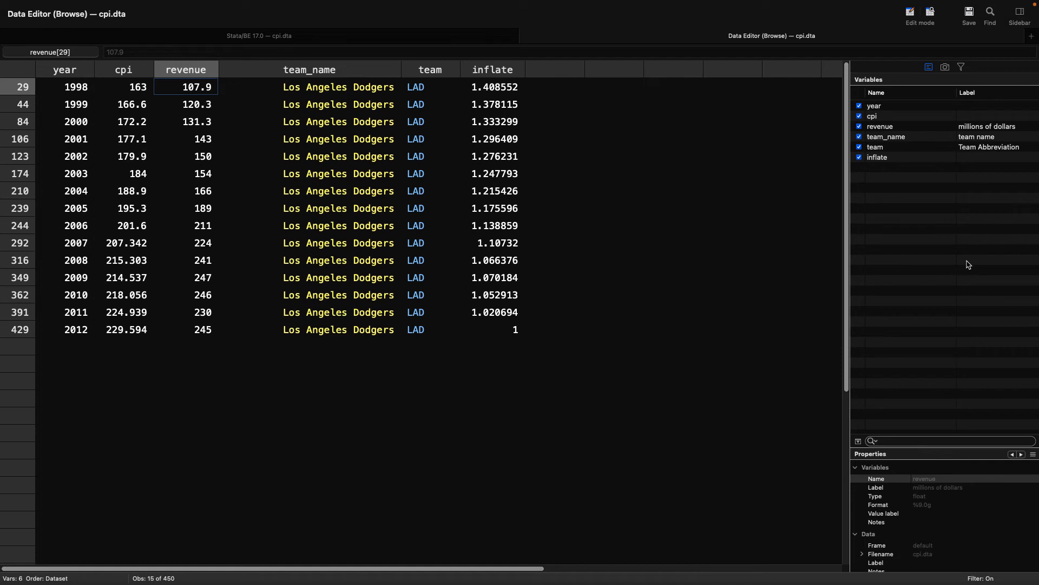
{"action": "left_click", "coordinate": [515, 330]}
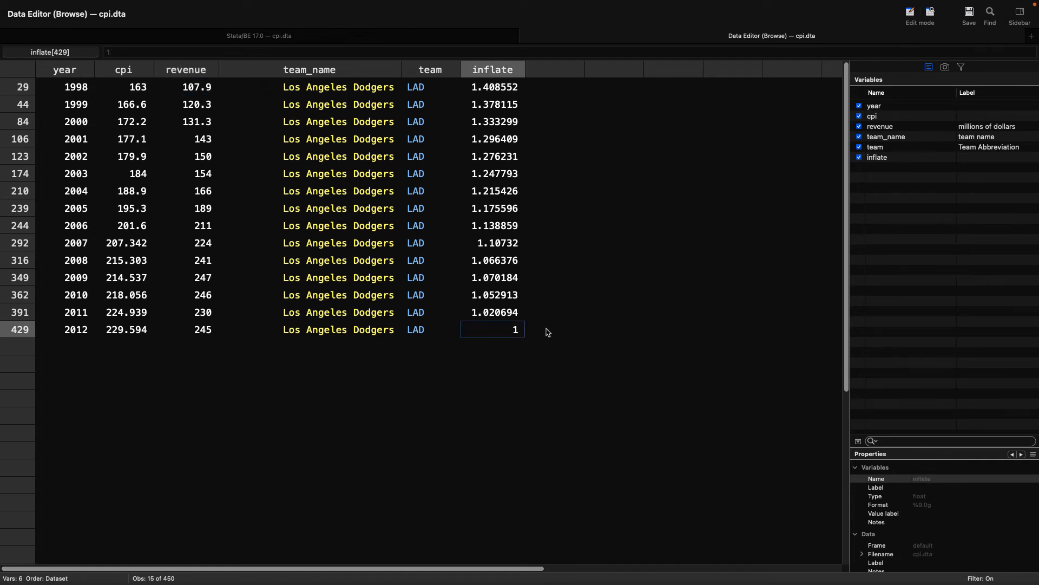
{"action": "key", "text": "Left"}
{"action": "key", "text": "Left"}
{"action": "key", "text": "Left"}
{"action": "key", "text": "Left"}
{"action": "key", "text": "Left"}
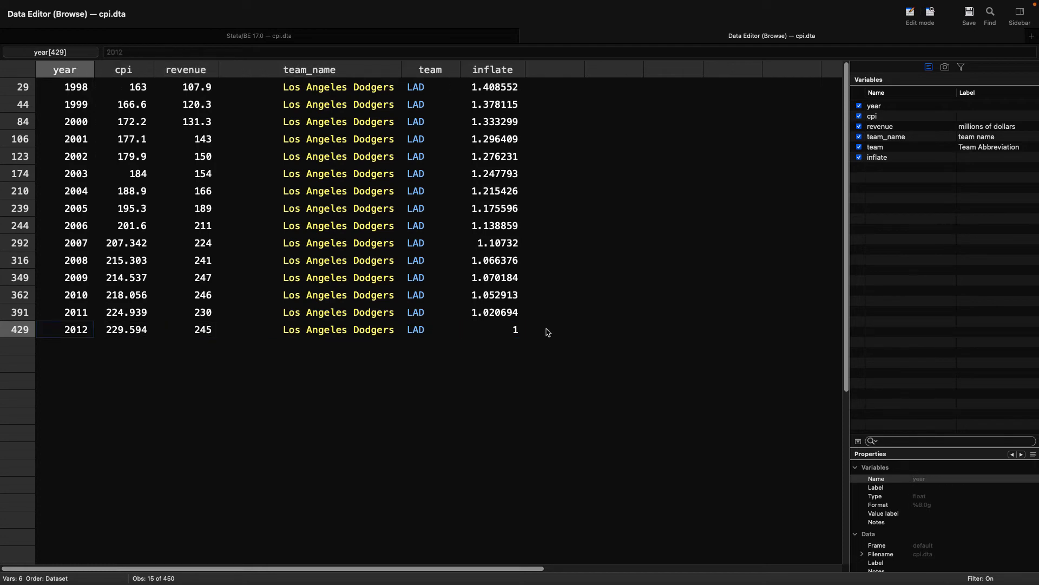
{"action": "key", "text": "Right"}
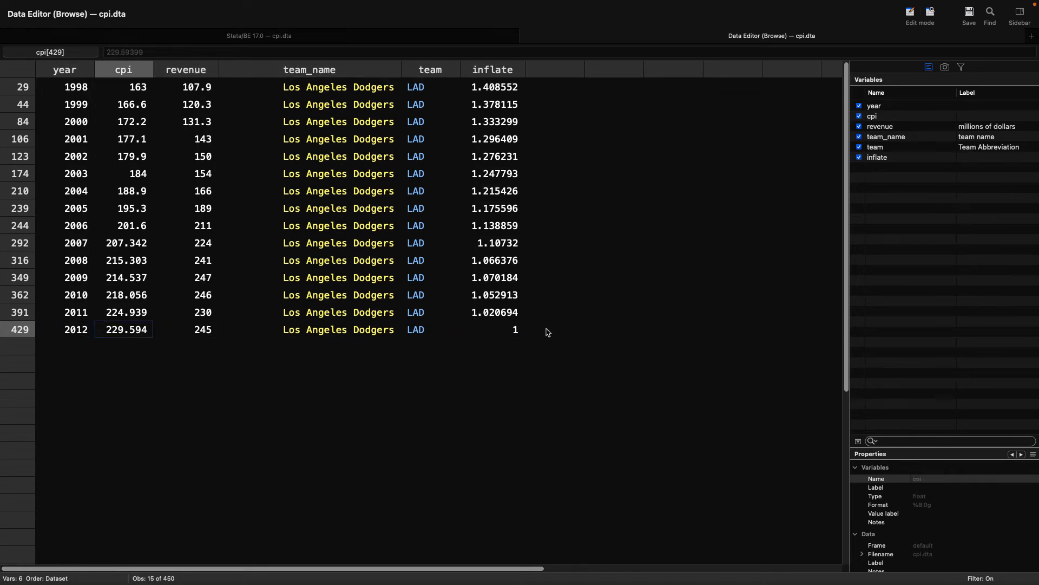
Step: Examine the inflate values year by year, from 2011 back up to 1998
{"action": "left_click", "coordinate": [517, 315]}
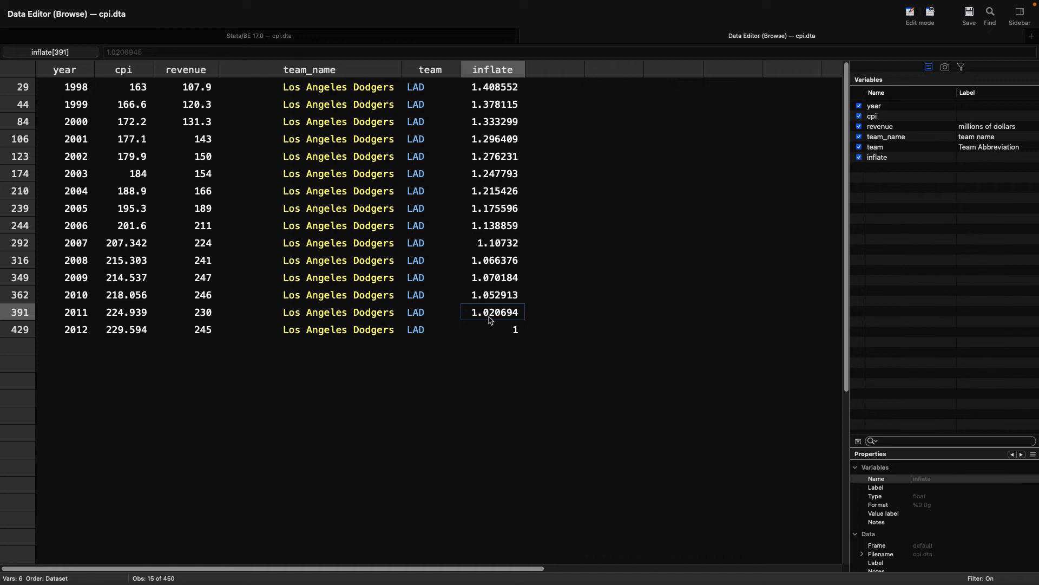
{"action": "key", "text": "Up"}
{"action": "key", "text": "Up"}
{"action": "key", "text": "Up"}
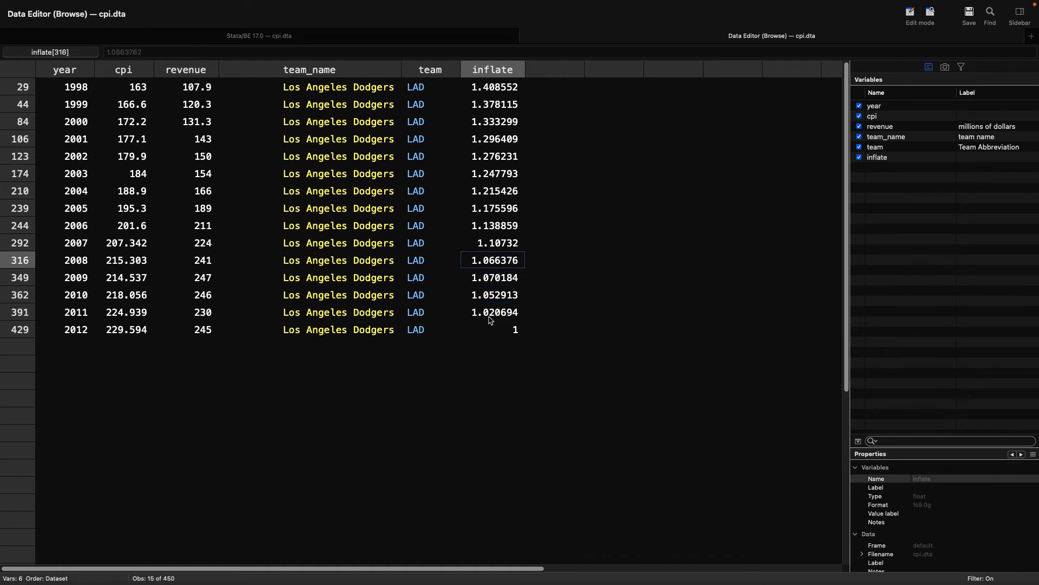
{"action": "key", "text": "Up"}
{"action": "key", "text": "Up"}
{"action": "key", "text": "Up"}
{"action": "key", "text": "Up"}
{"action": "key", "text": "Up"}
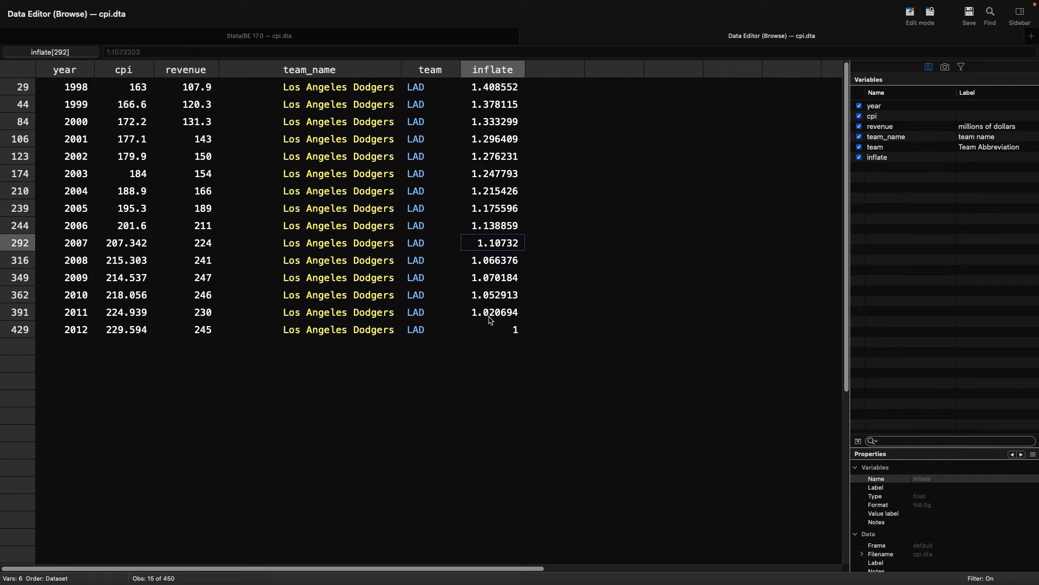
{"action": "key", "text": "Up"}
{"action": "key", "text": "Up"}
{"action": "key", "text": "Up"}
{"action": "key", "text": "Up"}
{"action": "key", "text": "Up"}
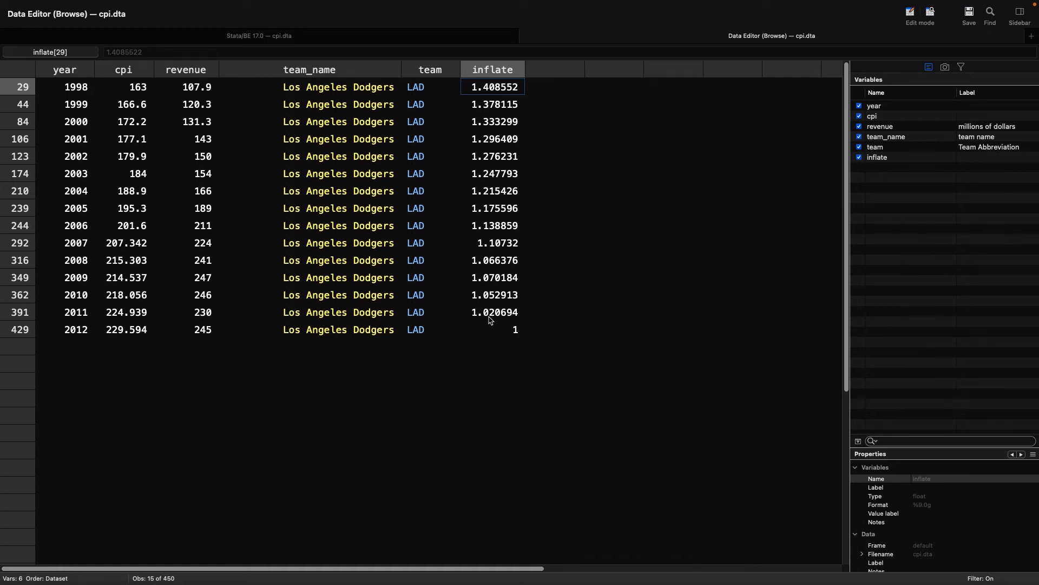
Step: Compare the Dodgers' 1998 revenue with the inflate factors for 1998 and 2012
{"action": "key", "text": "Left"}
{"action": "key", "text": "Left"}
{"action": "key", "text": "Left"}
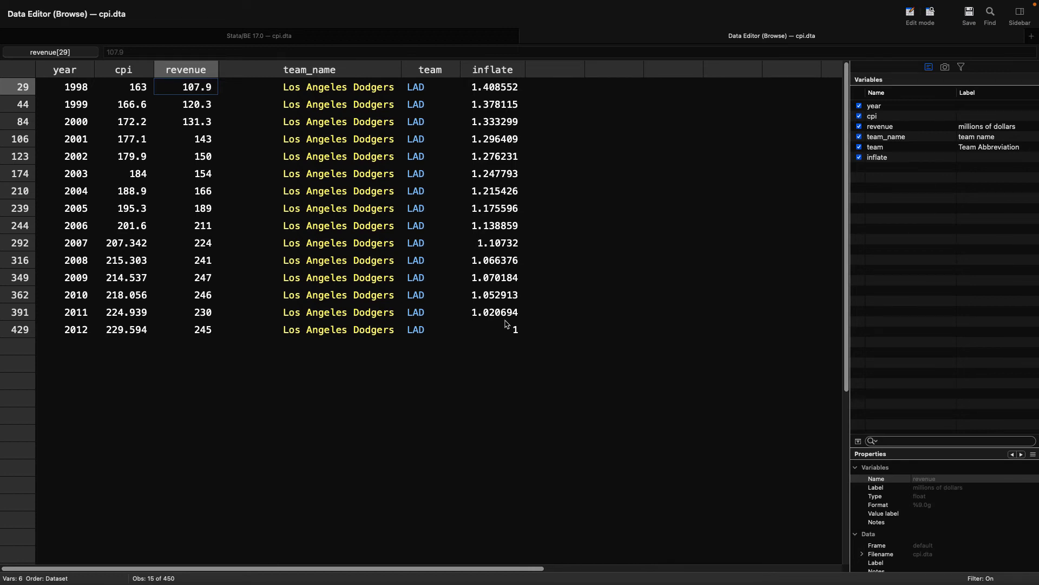
{"action": "left_click", "coordinate": [510, 328]}
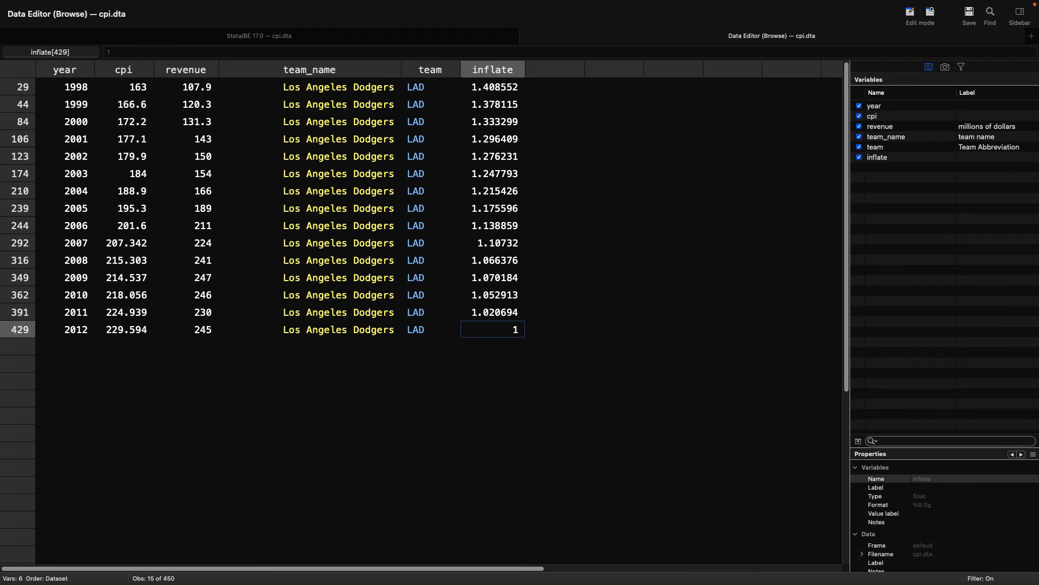
{"action": "left_click", "coordinate": [214, 93]}
{"action": "left_click", "coordinate": [501, 87]}
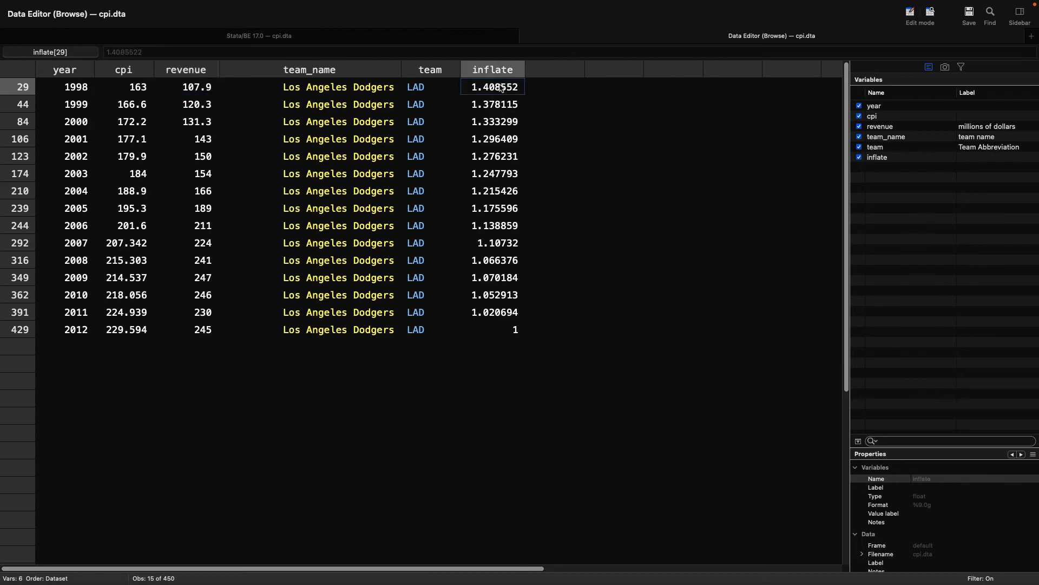
Step: Generate a variable named real_revenue as revenue*inflate
{"action": "left_click", "coordinate": [475, 39]}
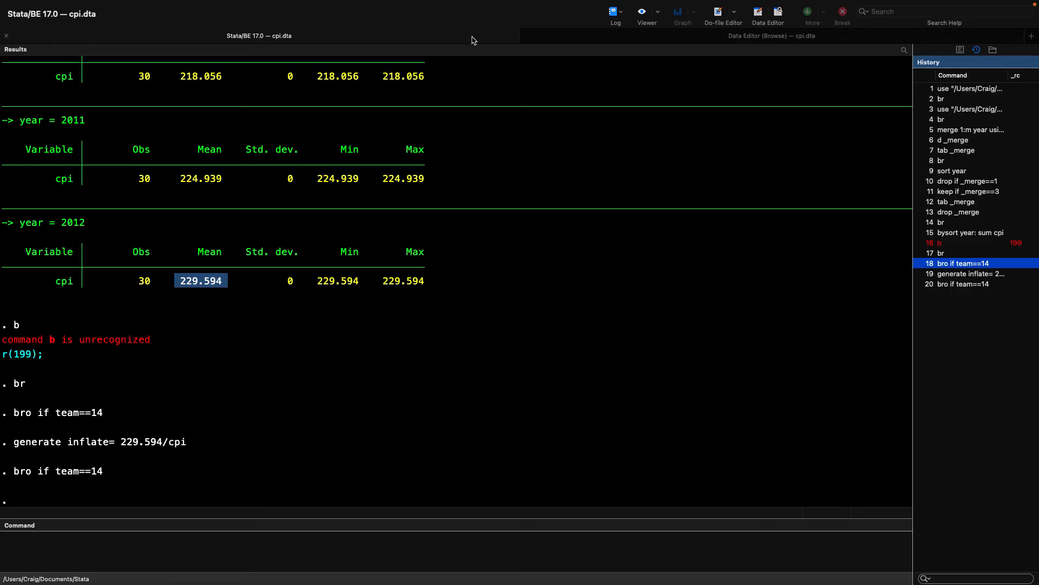
{"action": "left_click", "coordinate": [471, 544]}
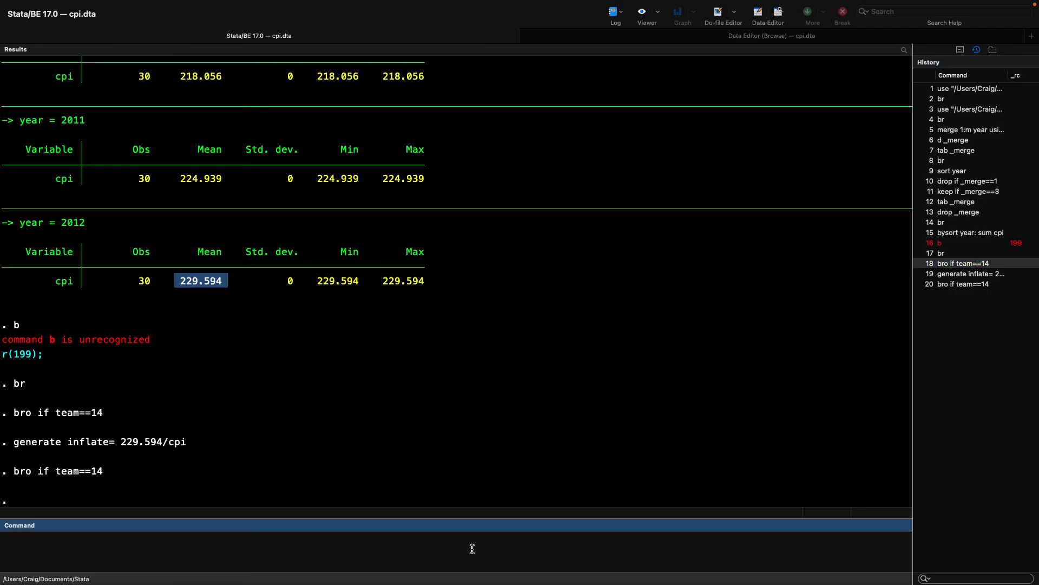
{"action": "type", "text": "generate real_revenue=revenue*inflate"}
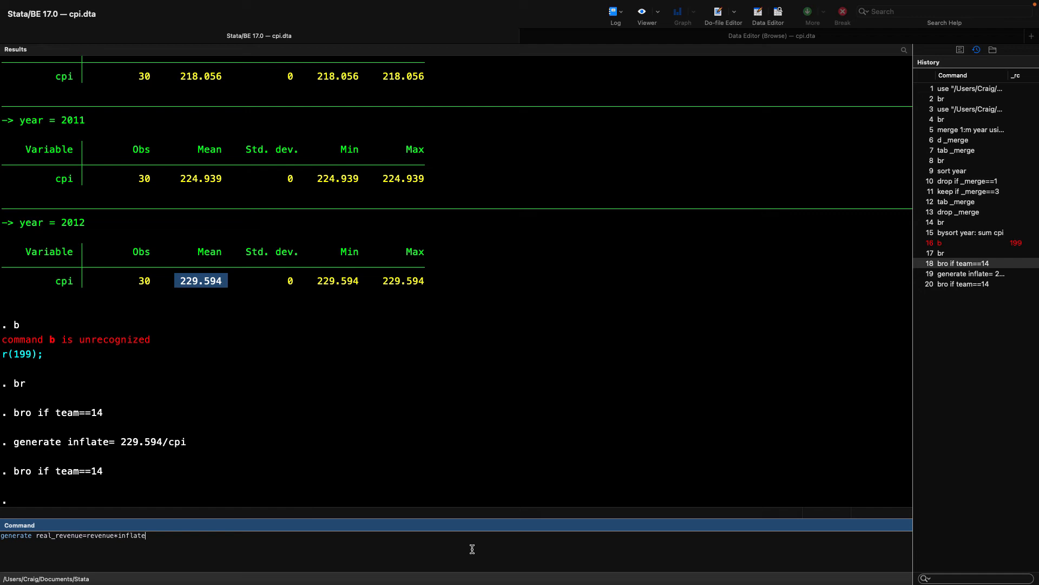
{"action": "key", "text": "Return"}
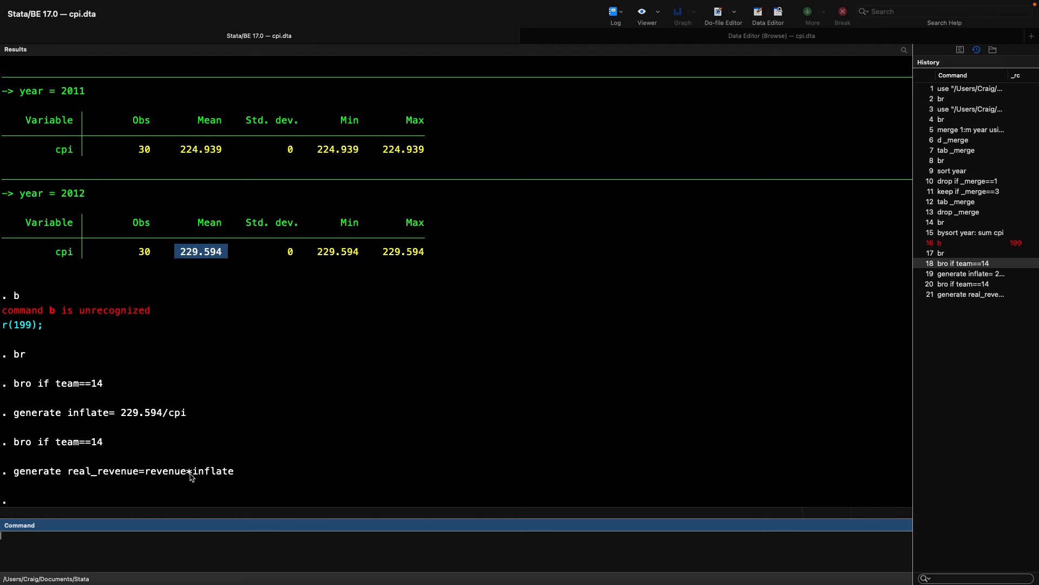
Step: Reorder the variables in the data browser so that revenue comes directly after team and before inflate
{"action": "left_click", "coordinate": [636, 39]}
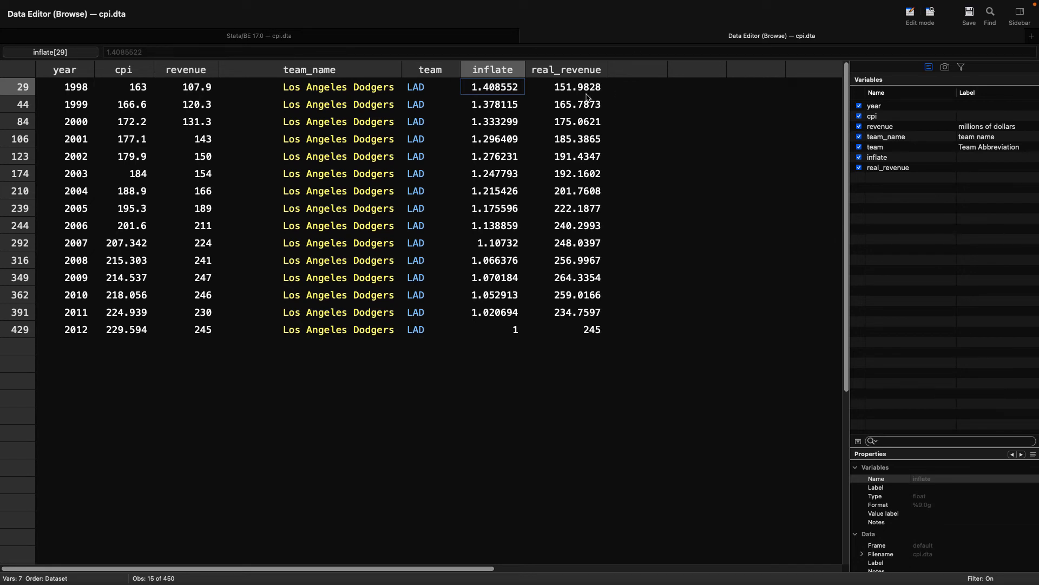
{"action": "left_click", "coordinate": [890, 128]}
{"action": "left_click_drag", "start_coordinate": [891, 131], "coordinate": [892, 150]}
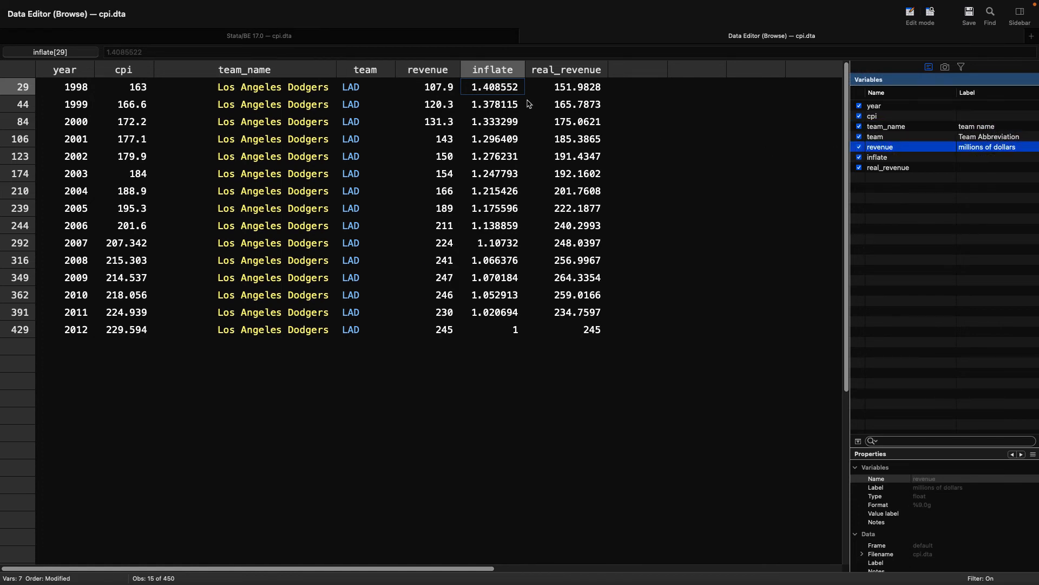
Step: Compare the Dodgers' 1998 revenue with that row's inflate factor and real_revenue value
{"action": "left_click", "coordinate": [459, 90]}
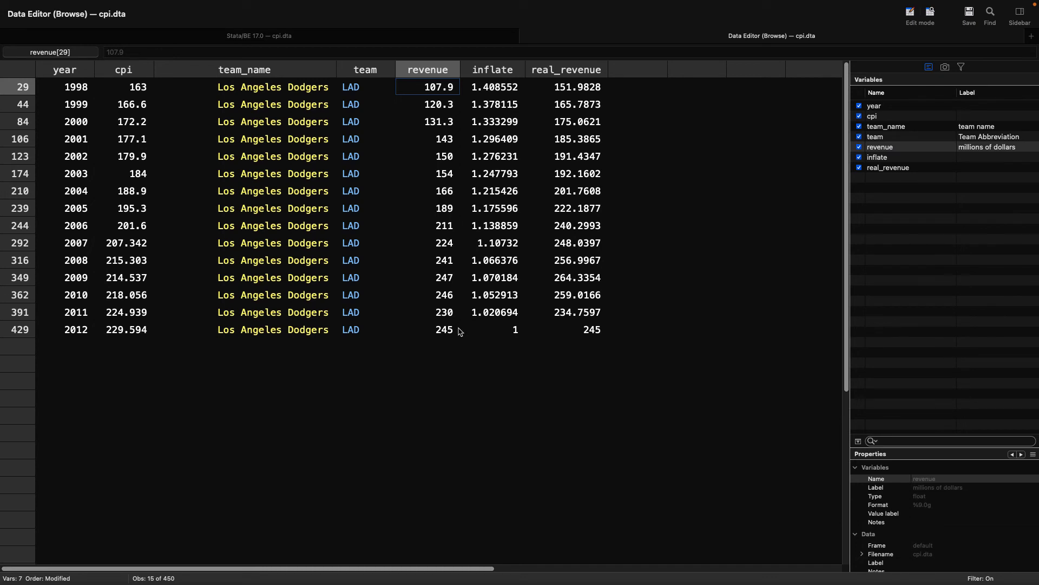
{"action": "key", "text": "Right"}
{"action": "key", "text": "Left"}
{"action": "key", "text": "Right"}
{"action": "key", "text": "Left"}
{"action": "key", "text": "Right"}
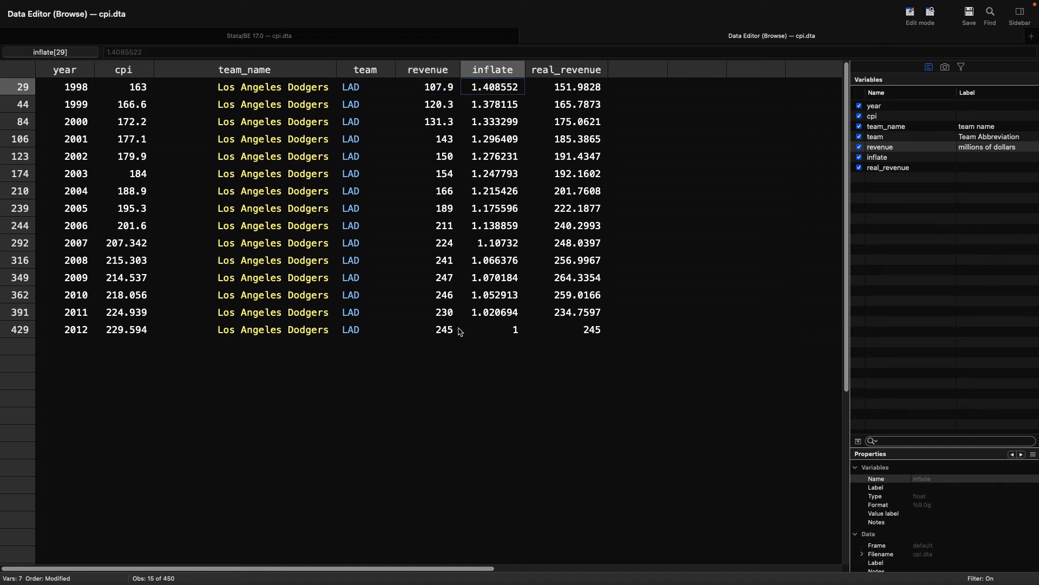
{"action": "key", "text": "Left"}
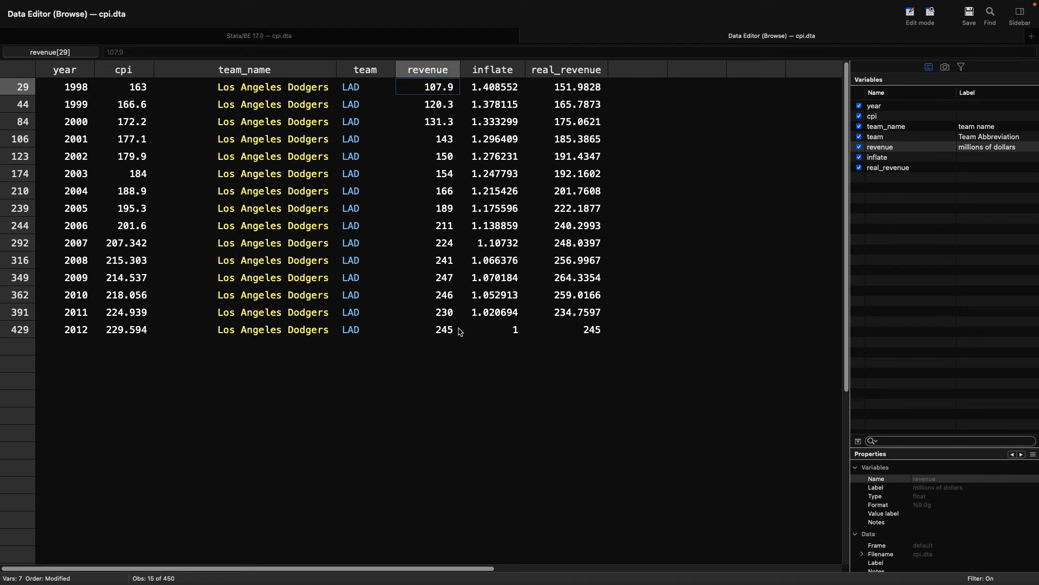
{"action": "key", "text": "Right"}
{"action": "key", "text": "Right"}
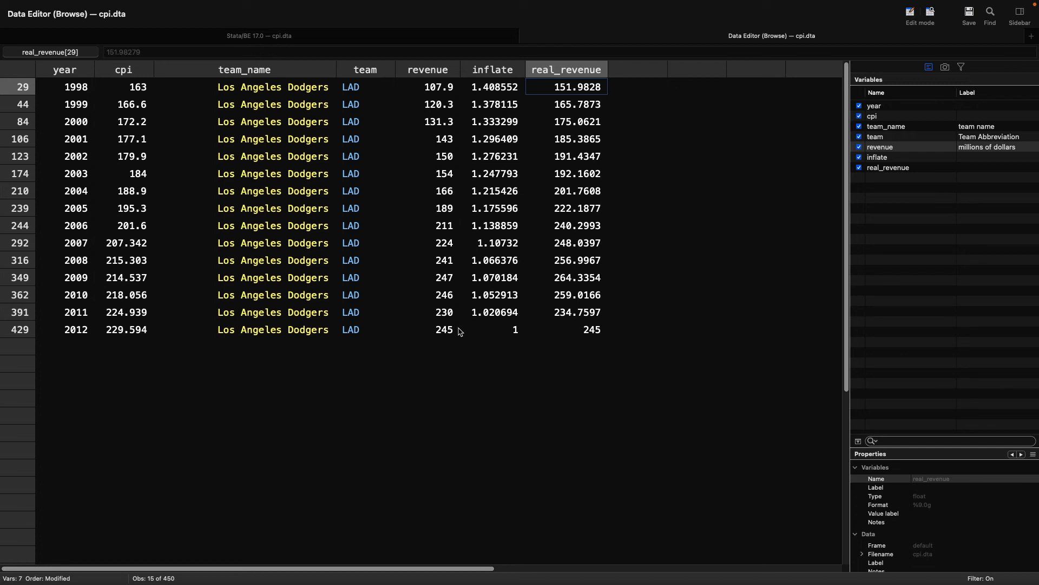
Step: Examine the Dodgers' real_revenue values year by year from 1998 to 2011
{"action": "key", "text": "Down"}
{"action": "key", "text": "Down"}
{"action": "key", "text": "Down"}
{"action": "key", "text": "Down"}
{"action": "key", "text": "Down"}
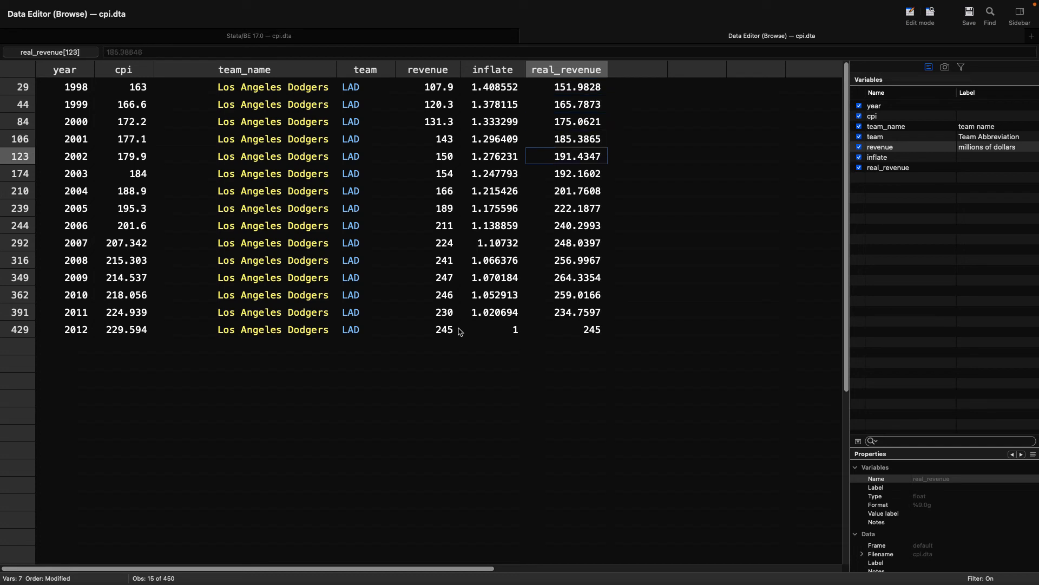
{"action": "key", "text": "Down"}
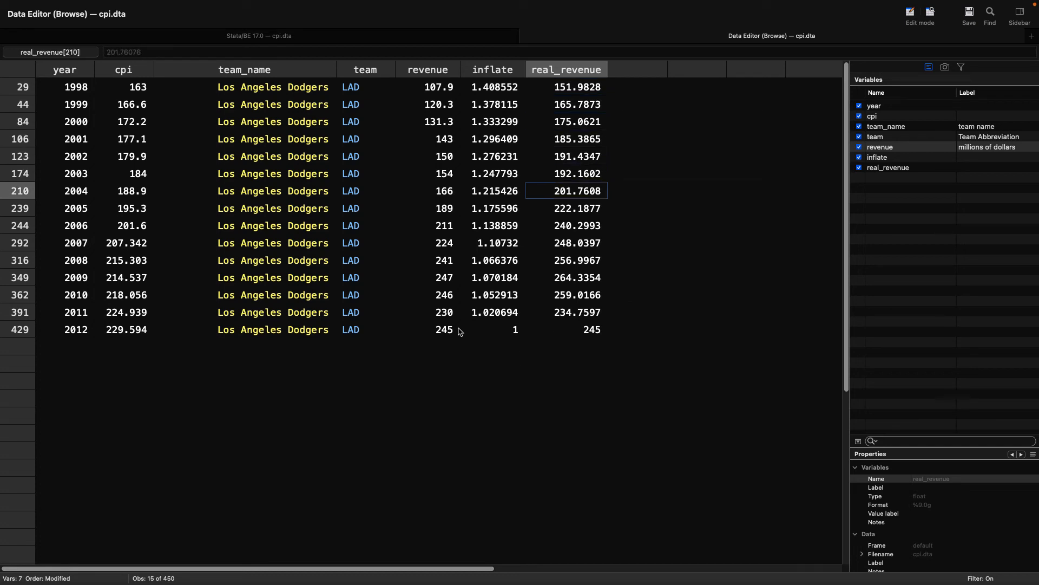
{"action": "key", "text": "Down"}
{"action": "key", "text": "Down"}
{"action": "key", "text": "Down"}
{"action": "key", "text": "Down"}
{"action": "key", "text": "Down"}
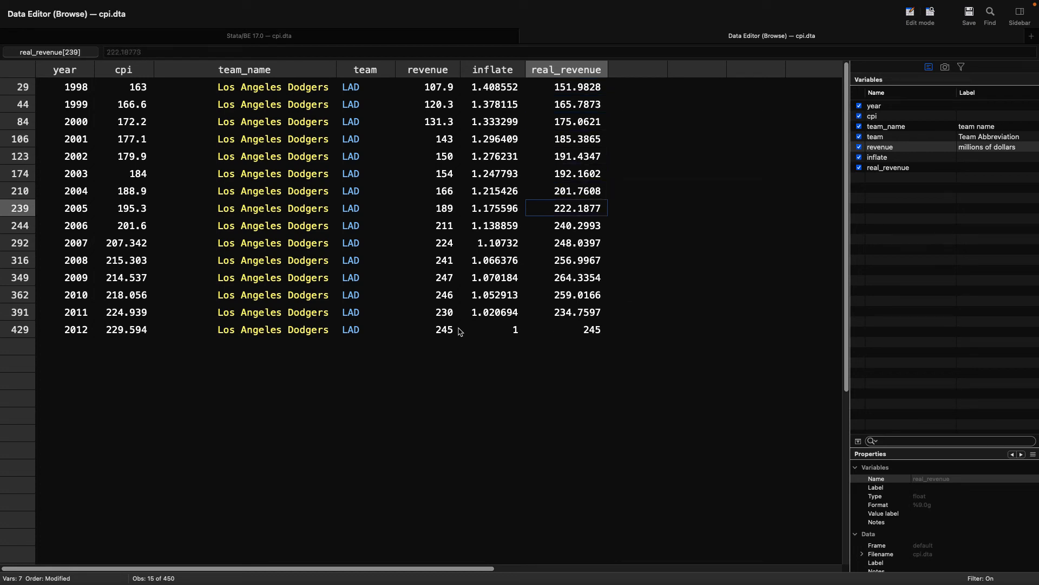
{"action": "key", "text": "Down"}
{"action": "key", "text": "Down"}
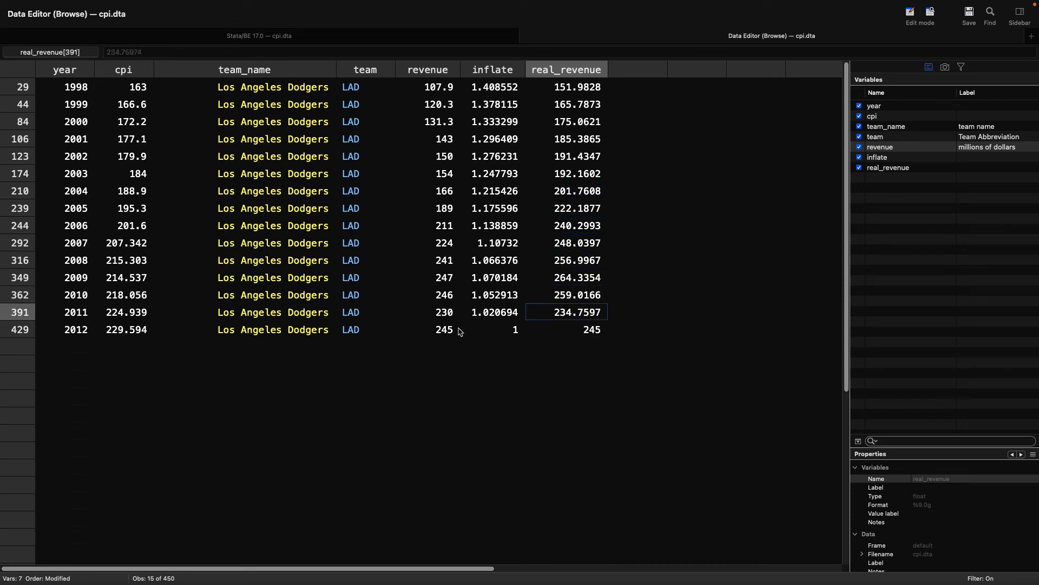
Step: Check the Dodgers' 2011 real_revenue against that row's revenue and inflate values, and select the whole real_revenue column
{"action": "key", "text": "Left"}
{"action": "key", "text": "Left"}
{"action": "key", "text": "Right"}
{"action": "key", "text": "Right"}
{"action": "key", "text": "Down"}
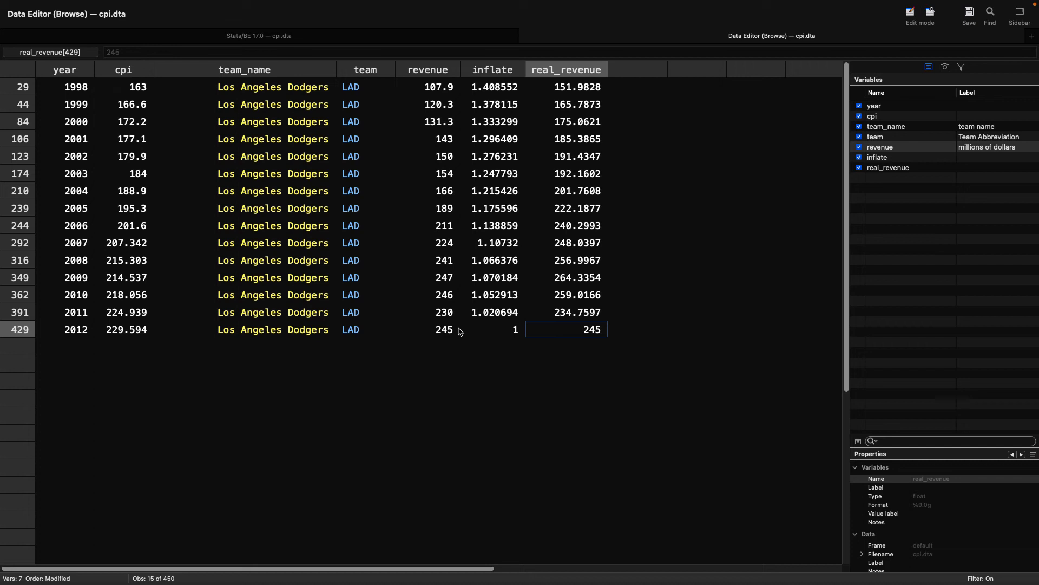
{"action": "left_click", "coordinate": [596, 71]}
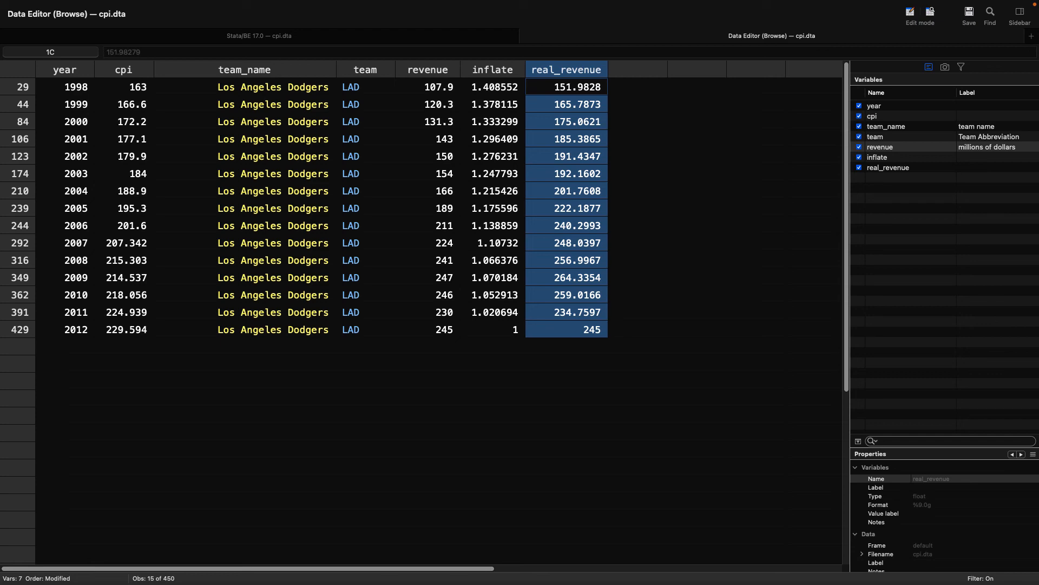
Step: Run help generate from the main Stata window and review the help file's syntax, description and examples
{"action": "left_click", "coordinate": [388, 41]}
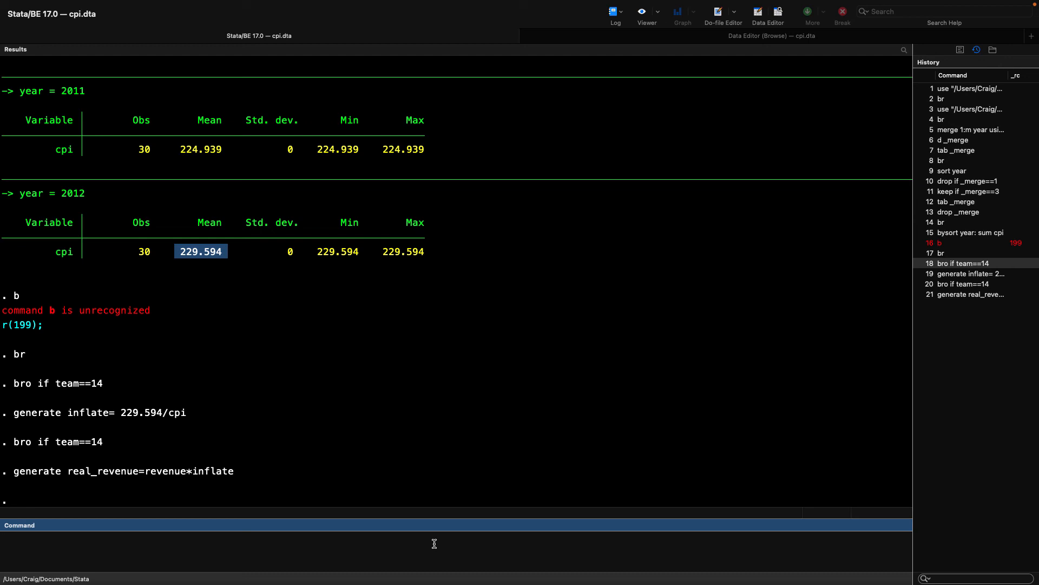
{"action": "type", "text": "help generate"}
{"action": "key", "text": "Return"}
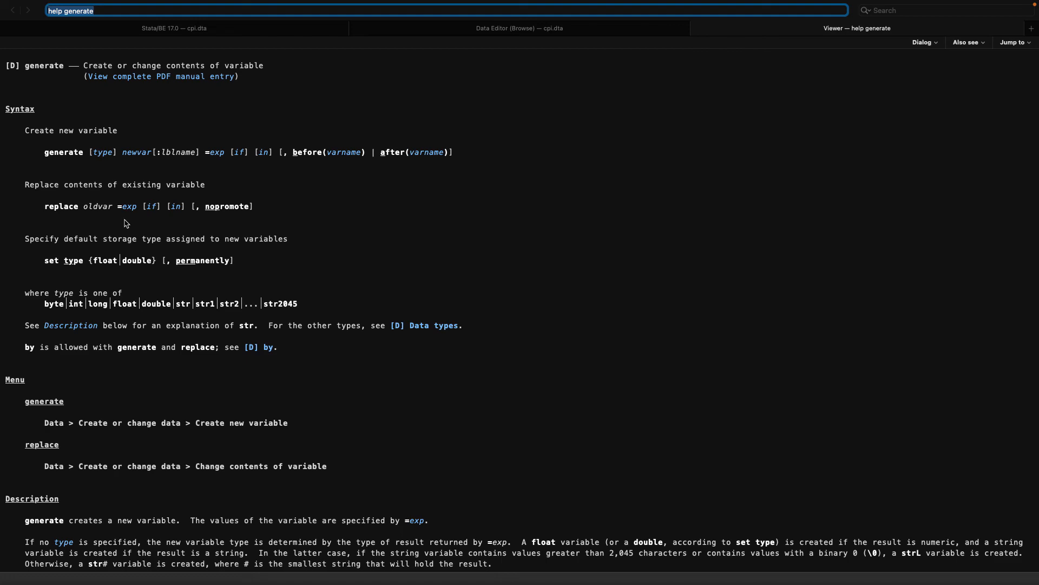
{"action": "scroll", "coordinate": [141, 287], "scroll_direction": "down", "scroll_amount": 15}
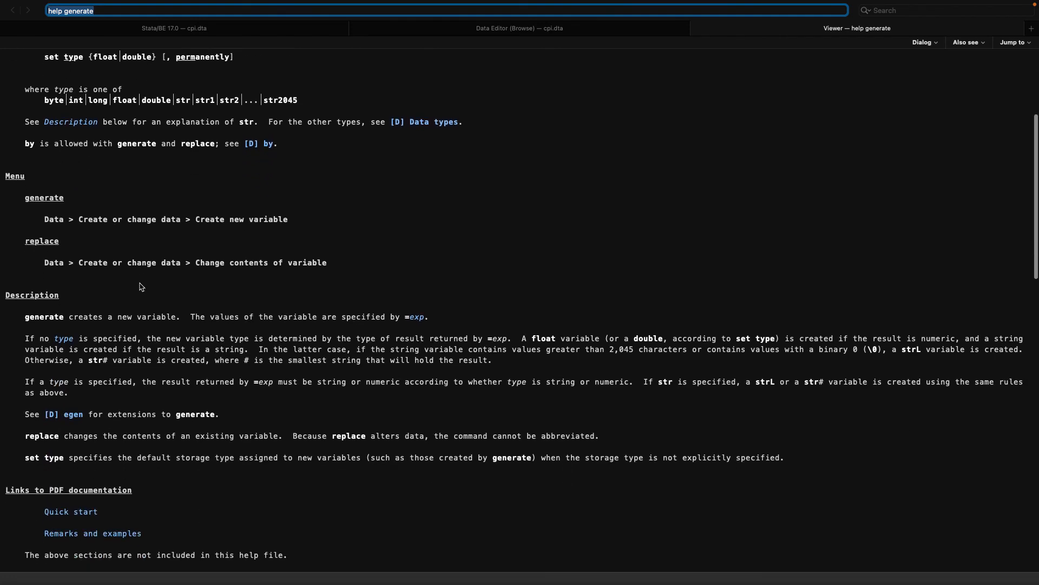
{"action": "scroll", "coordinate": [140, 287], "scroll_direction": "down", "scroll_amount": 8}
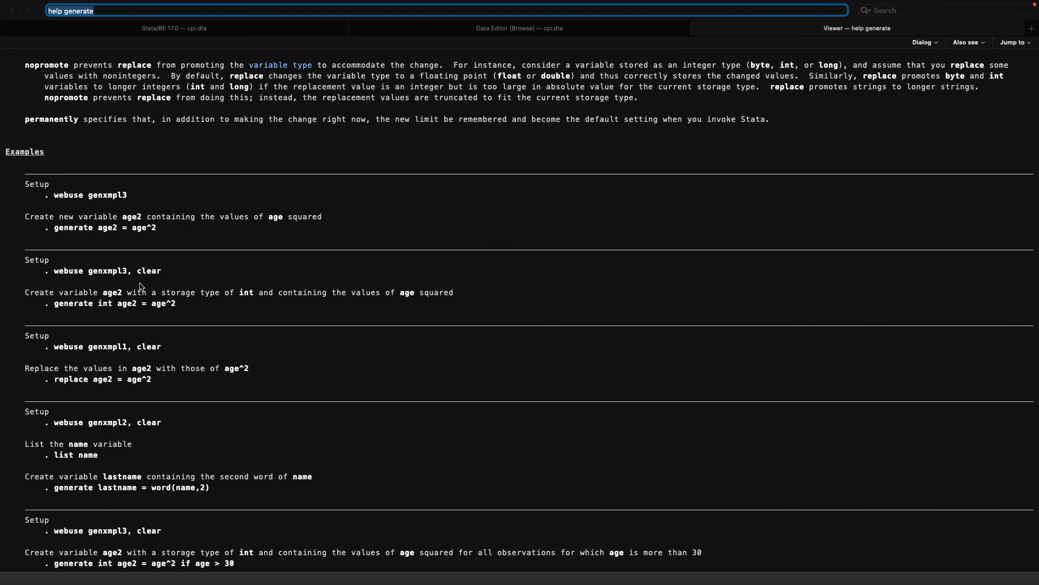
{"action": "scroll", "coordinate": [140, 287], "scroll_direction": "up", "scroll_amount": 8}
{"action": "scroll", "coordinate": [140, 287], "scroll_direction": "up", "scroll_amount": 15}
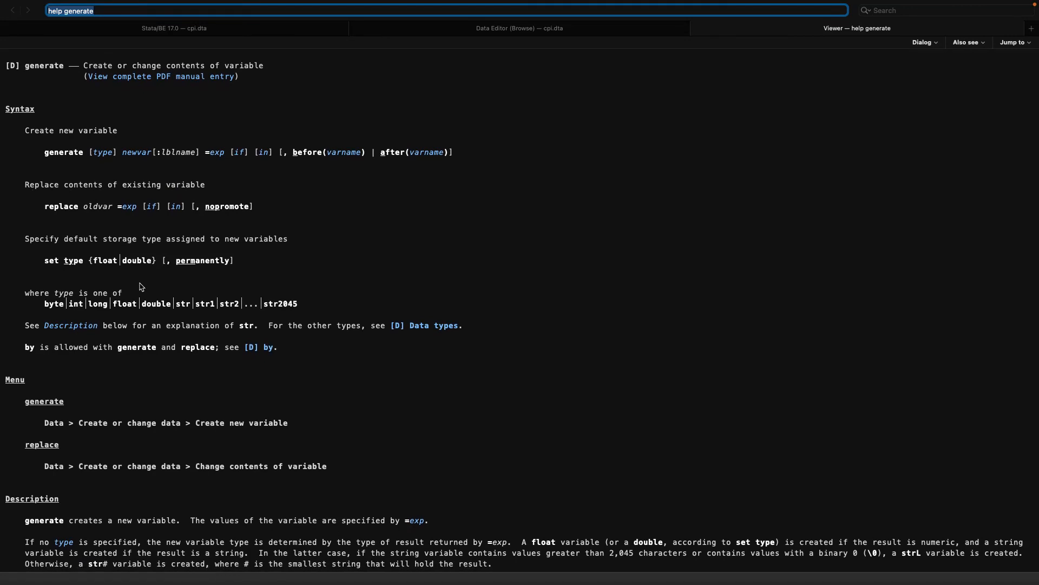
Step: Open the complete PDF manual entry for generate and read through its Remarks and examples to Example 2
{"action": "left_click", "coordinate": [168, 76]}
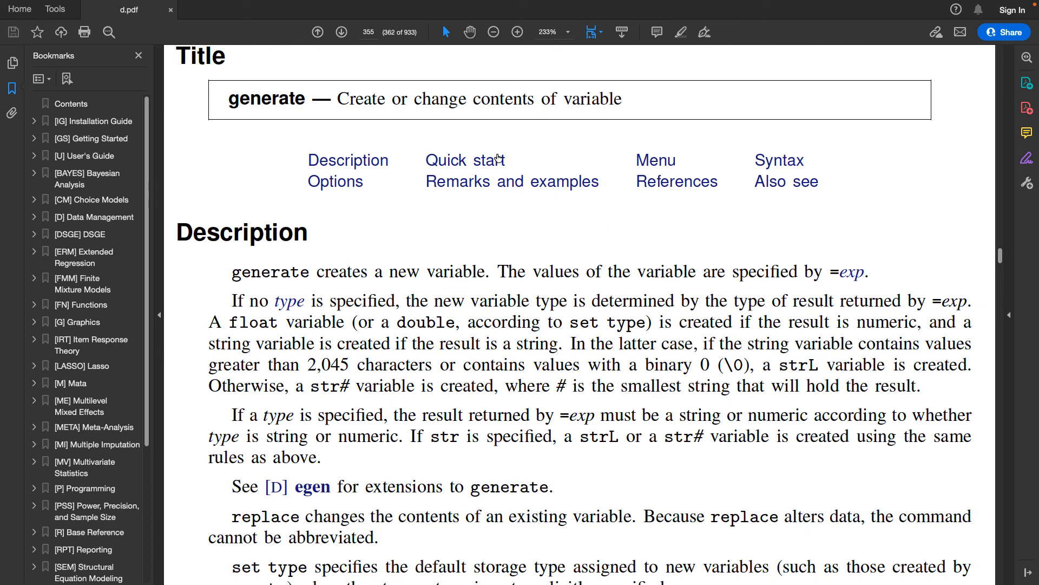
{"action": "left_click", "coordinate": [513, 187]}
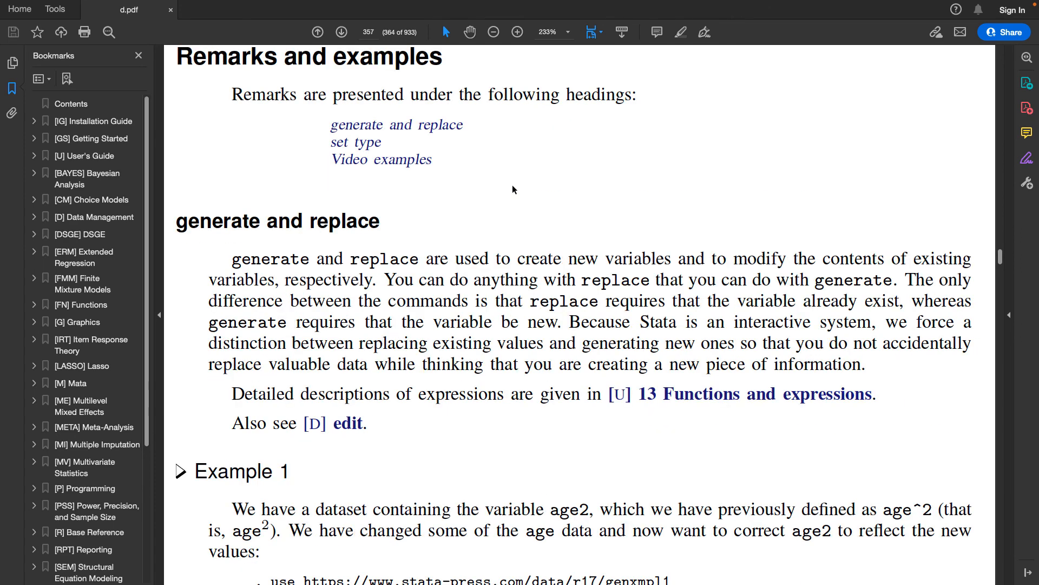
{"action": "scroll", "coordinate": [514, 189], "scroll_direction": "down", "scroll_amount": 10}
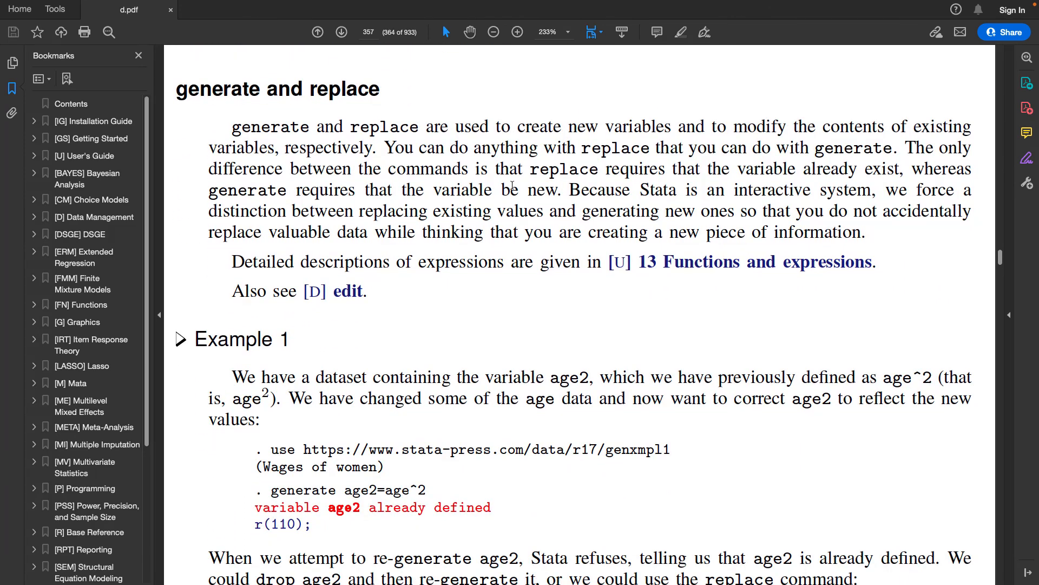
{"action": "scroll", "coordinate": [512, 183], "scroll_direction": "down", "scroll_amount": 12}
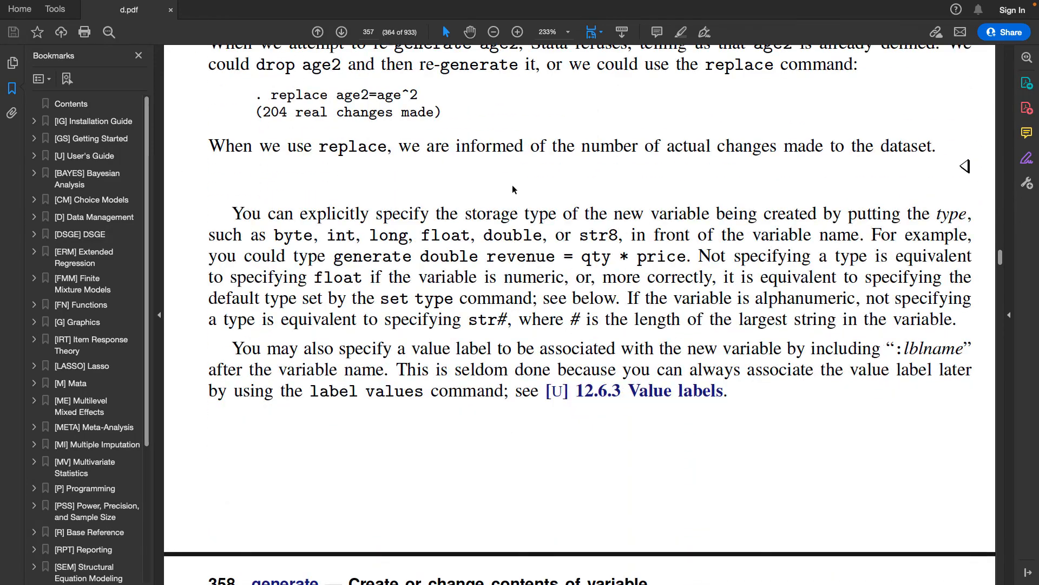
{"action": "scroll", "coordinate": [512, 184], "scroll_direction": "down", "scroll_amount": 4}
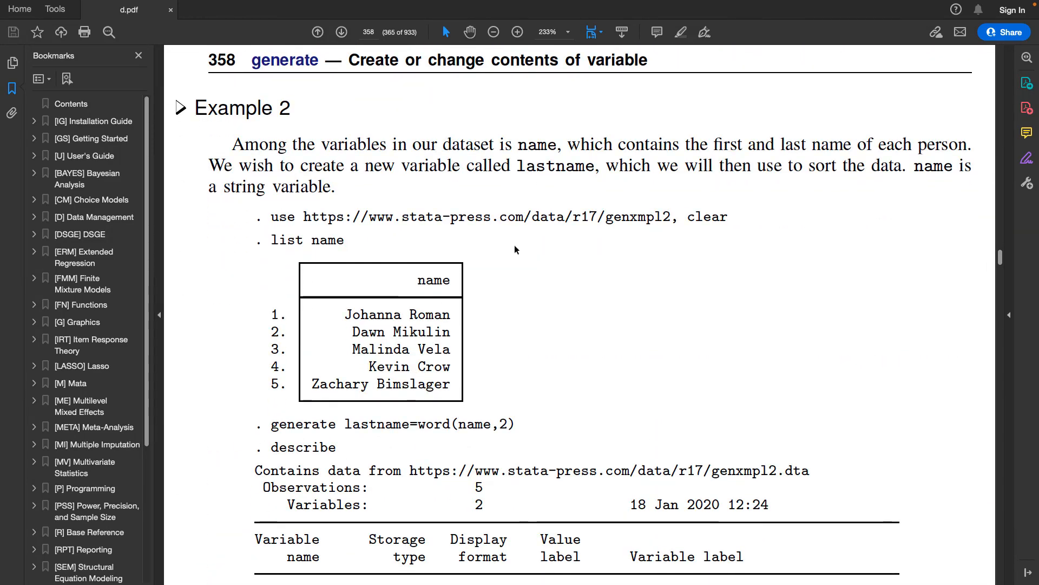
{"action": "scroll", "coordinate": [498, 336], "scroll_direction": "down", "scroll_amount": 1}
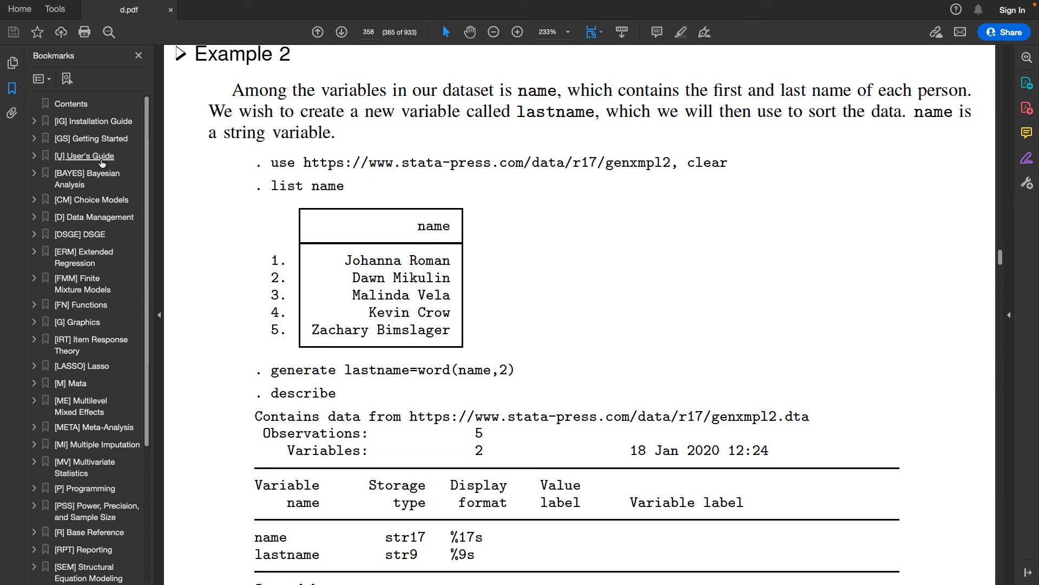
Step: Open the Stata User's Guide from the PDF bookmarks and go to the Stata basics section of its contents
{"action": "left_click", "coordinate": [34, 157]}
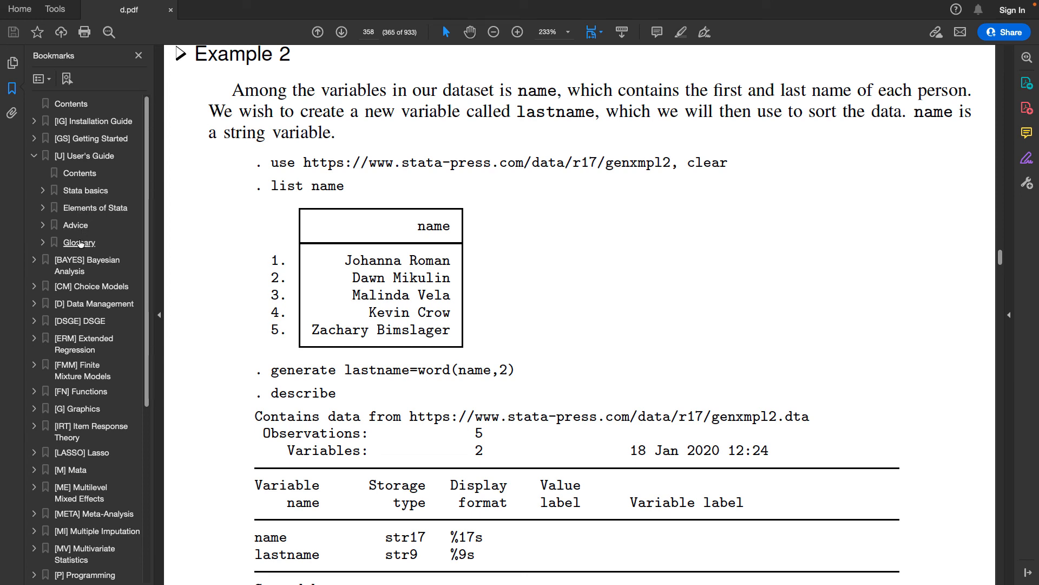
{"action": "left_click", "coordinate": [91, 161]}
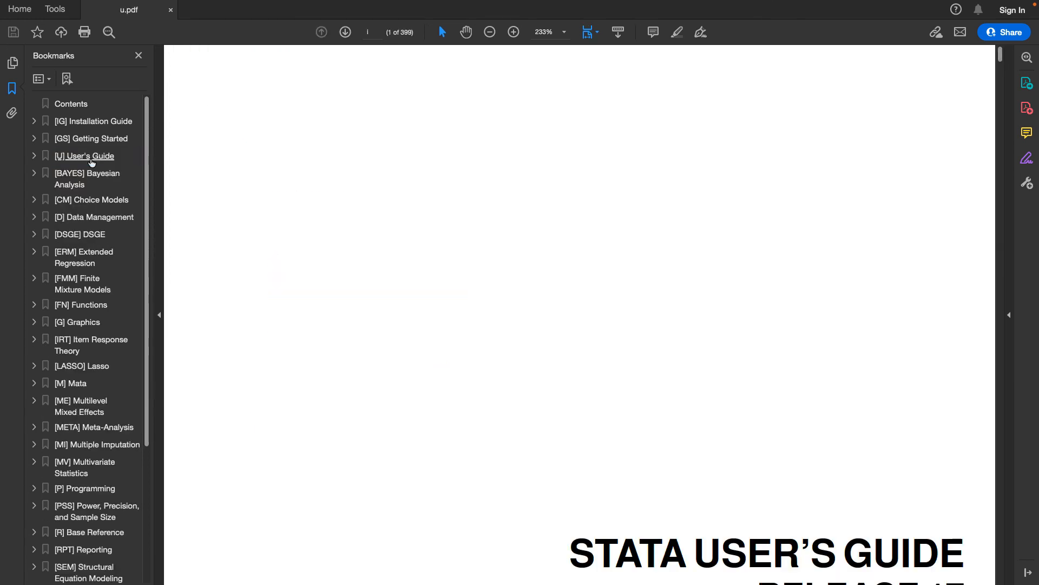
{"action": "scroll", "coordinate": [396, 258], "scroll_direction": "down", "scroll_amount": 3}
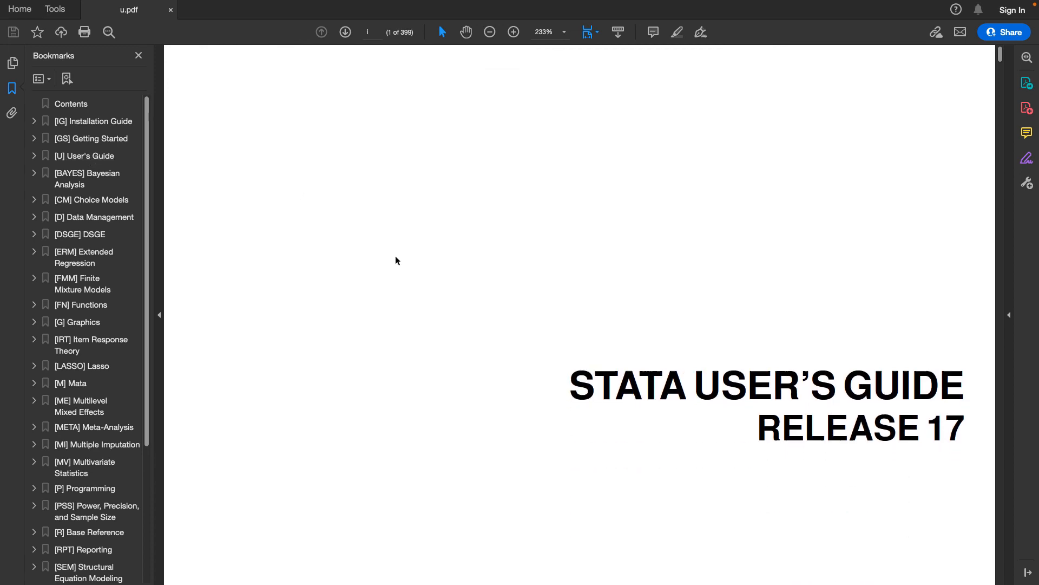
{"action": "scroll", "coordinate": [396, 257], "scroll_direction": "down", "scroll_amount": 3}
{"action": "scroll", "coordinate": [395, 257], "scroll_direction": "down", "scroll_amount": 1}
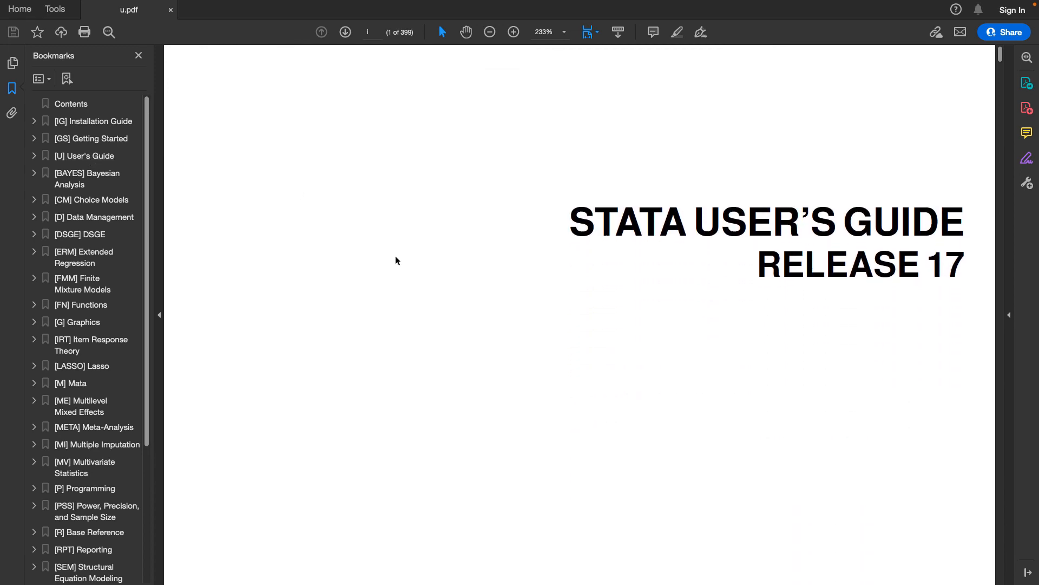
{"action": "scroll", "coordinate": [396, 261], "scroll_direction": "down", "scroll_amount": 15}
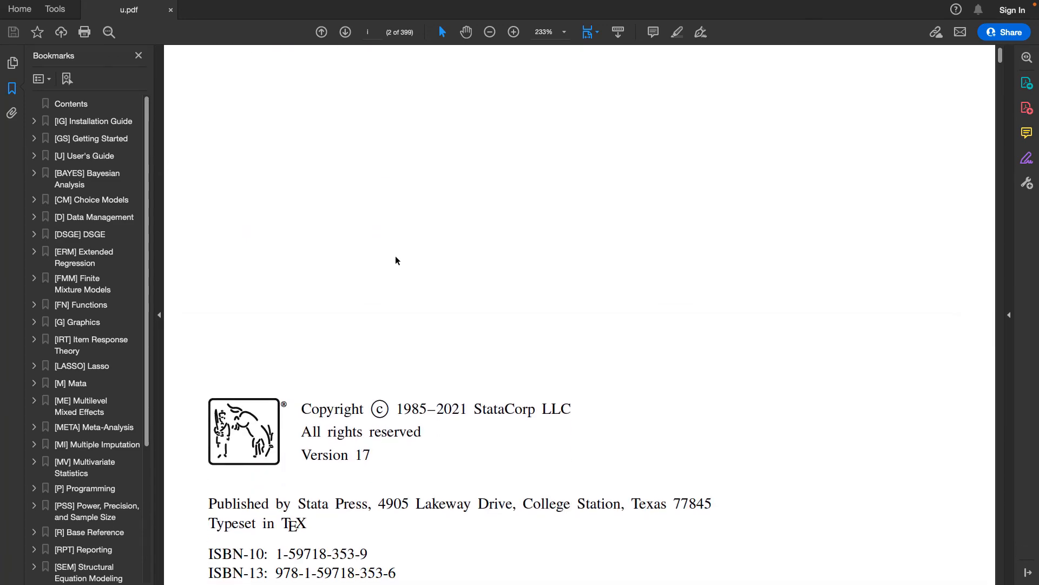
{"action": "scroll", "coordinate": [395, 260], "scroll_direction": "down", "scroll_amount": 15}
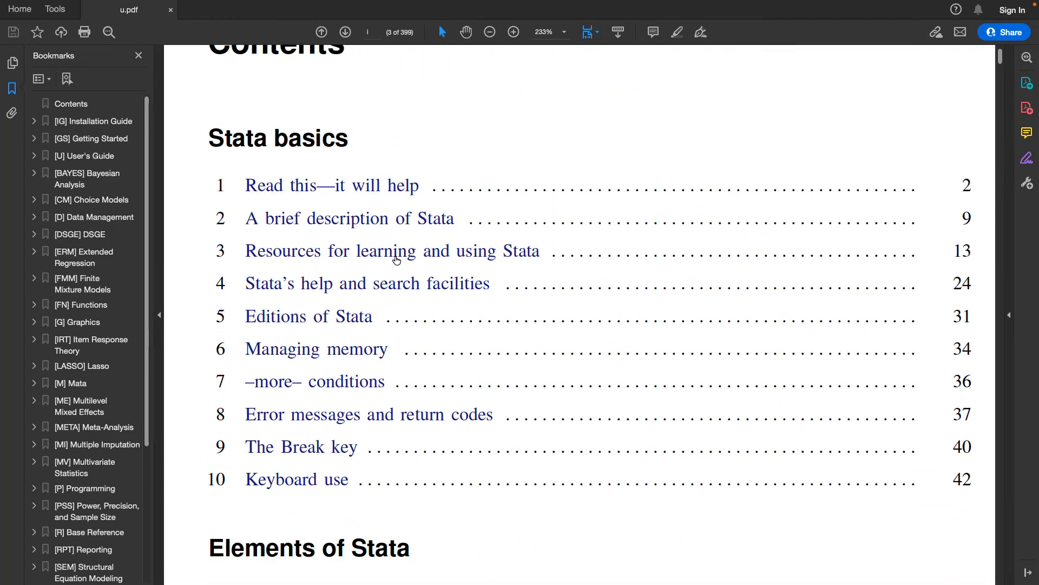